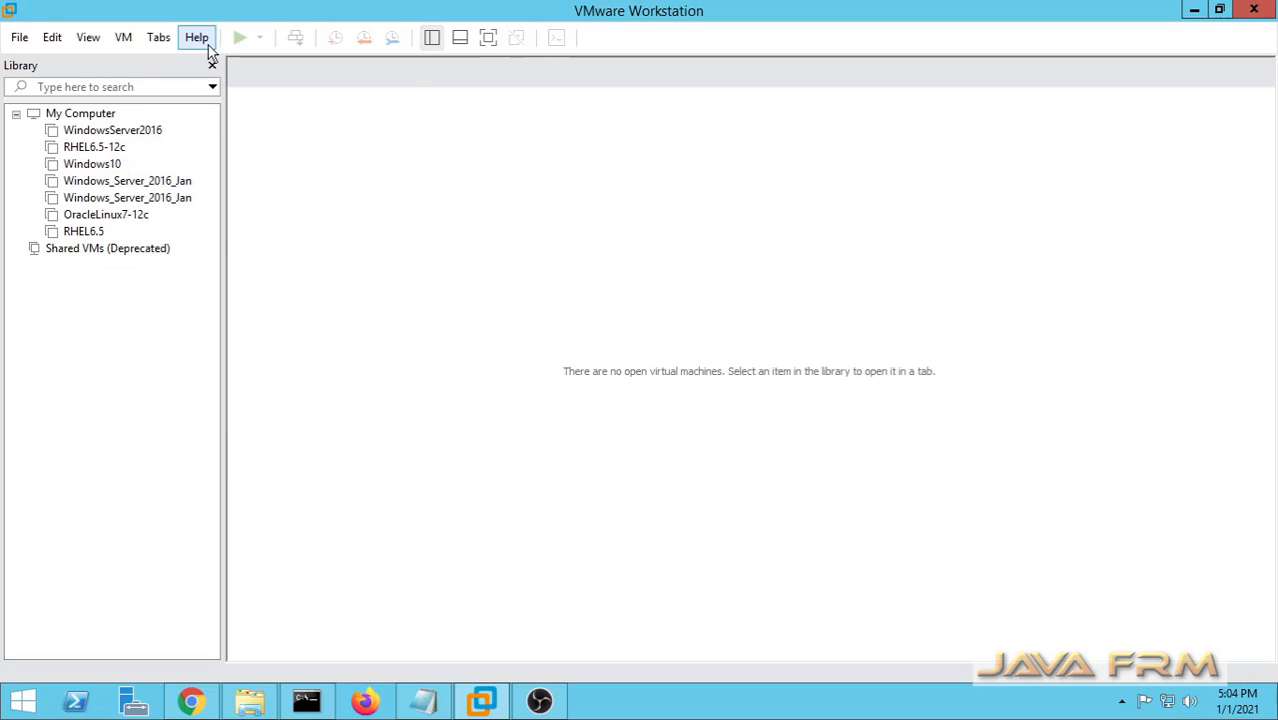
View the VMware Workstation product version and licence information from the Help menu, then close it.
left_click(204, 40)
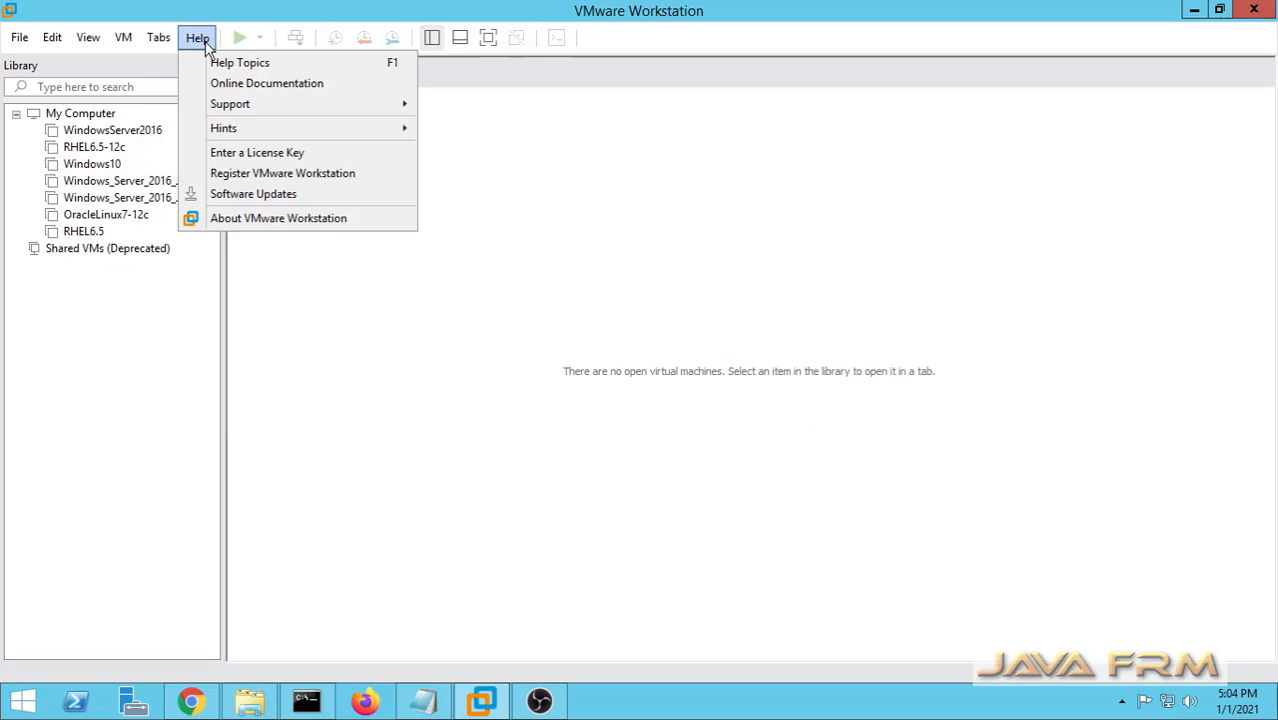
left_click(283, 220)
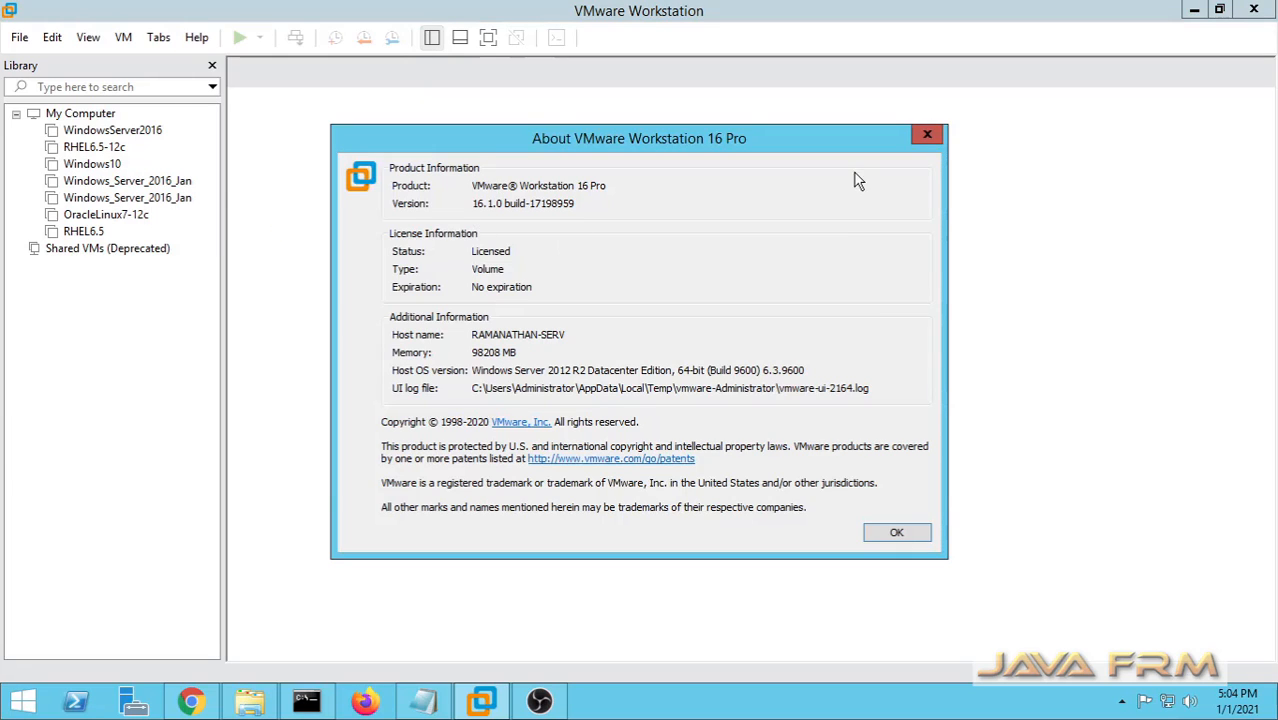
left_click(927, 135)
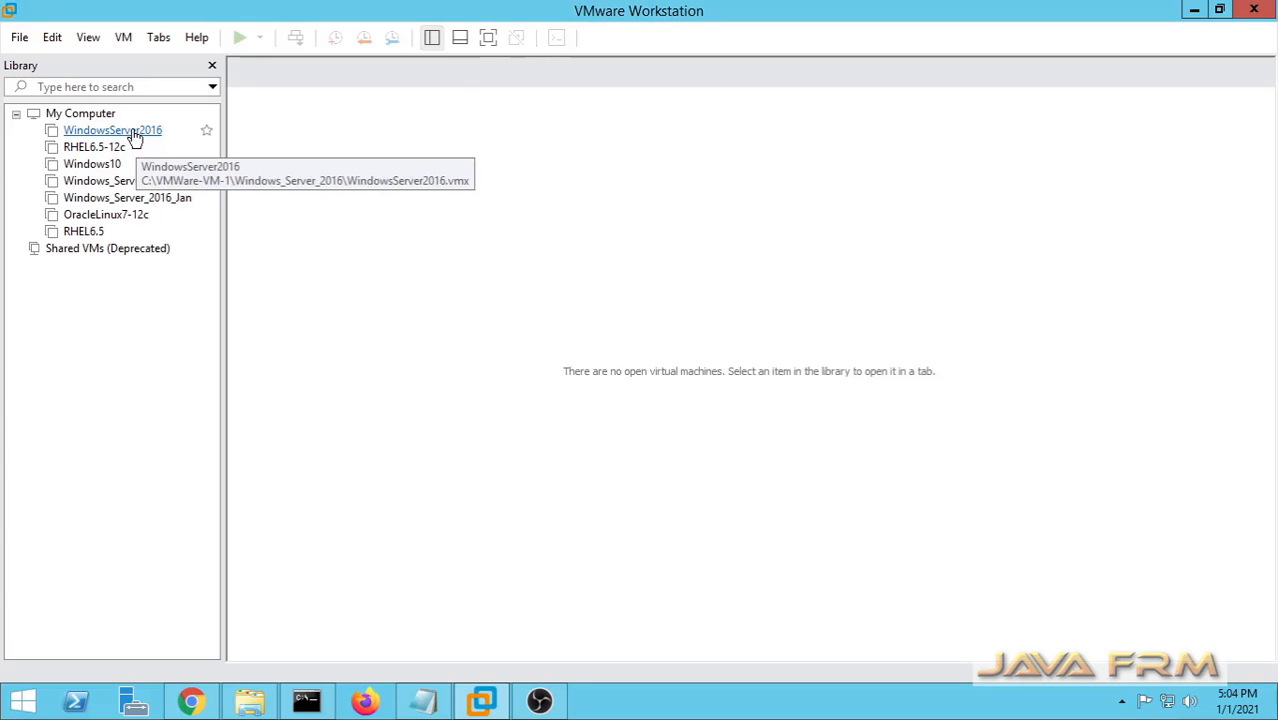
Start a Typical new virtual machine installing from the ubuntu-20.04.1-desktop-amd64.iso disc image.
left_click(20, 40)
left_click(35, 60)
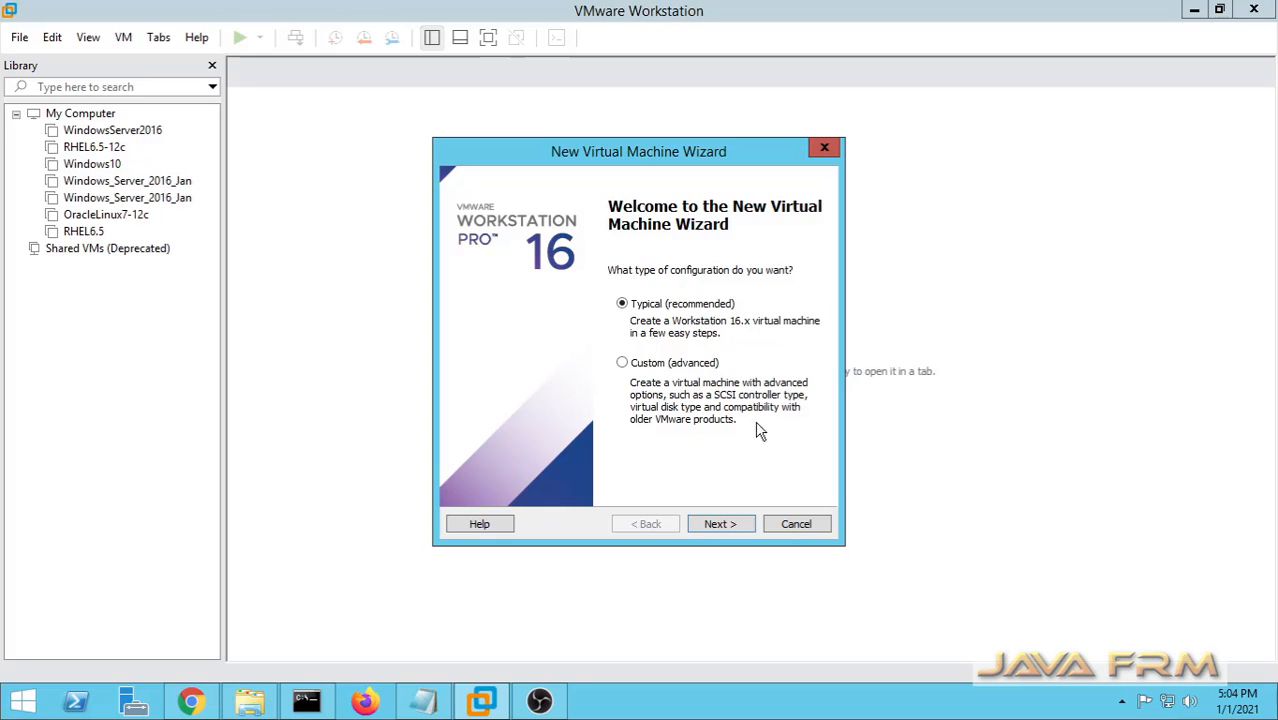
left_click(733, 527)
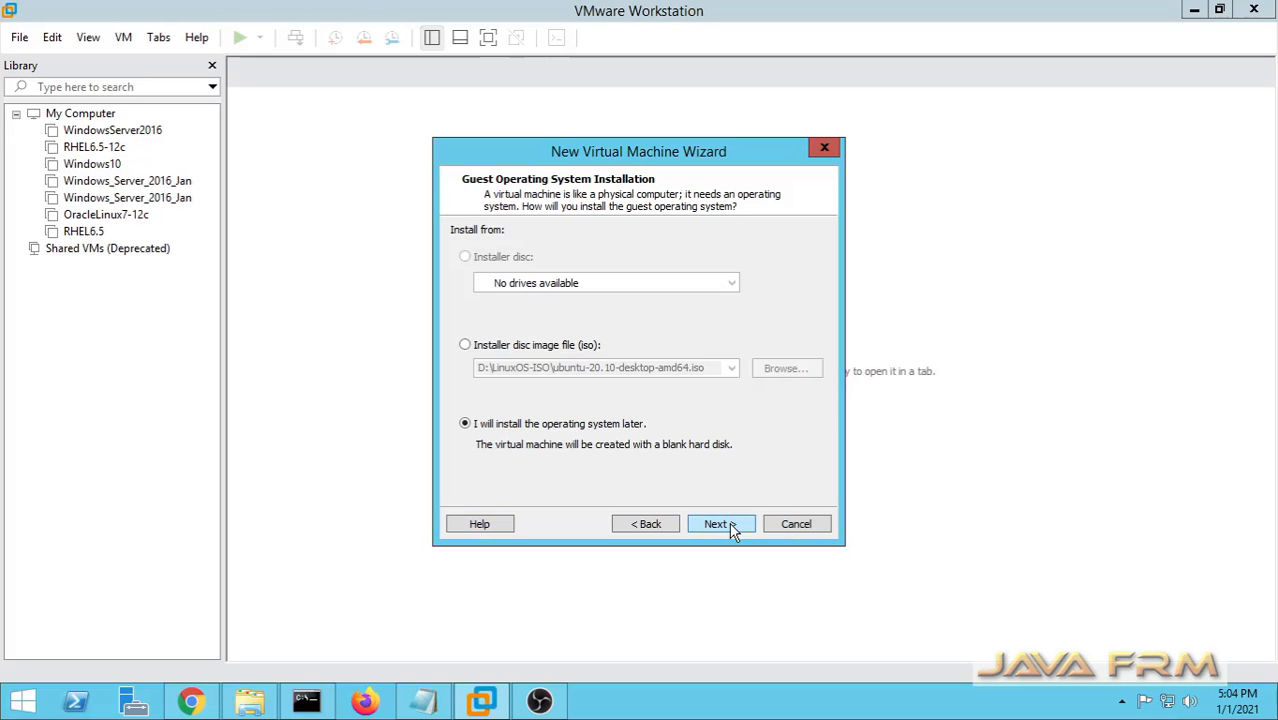
left_click(465, 344)
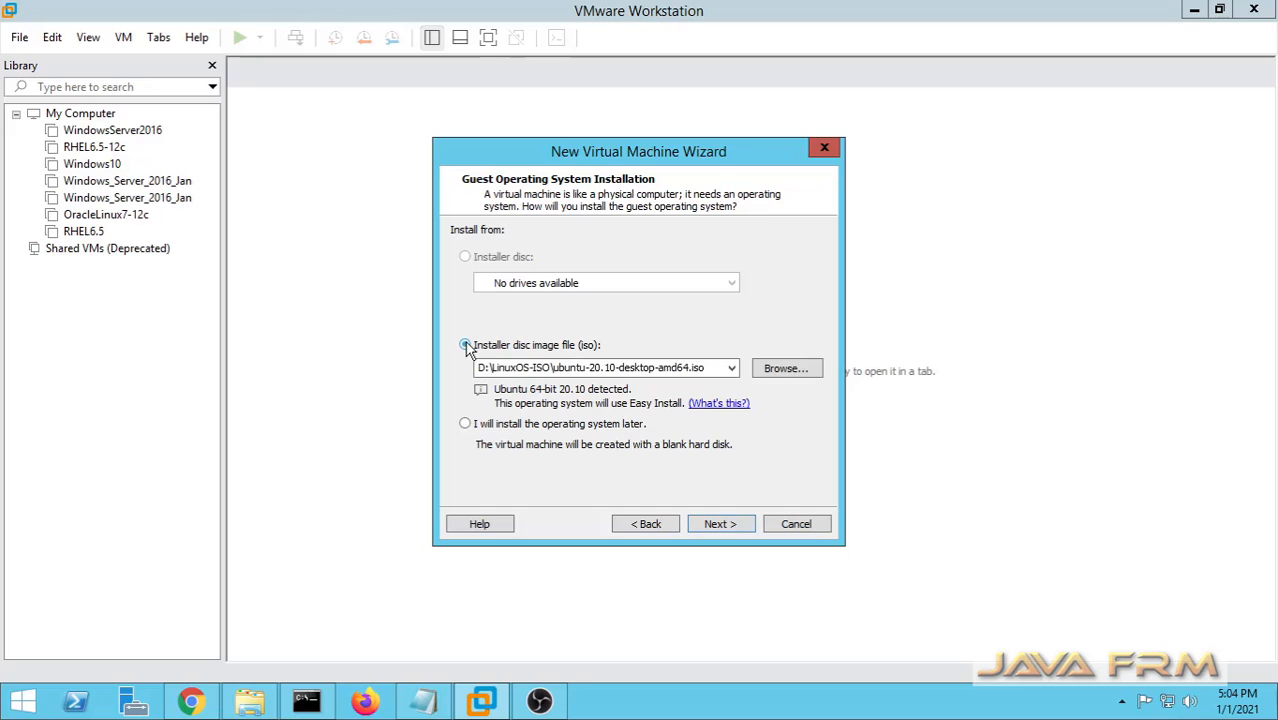
left_click(799, 372)
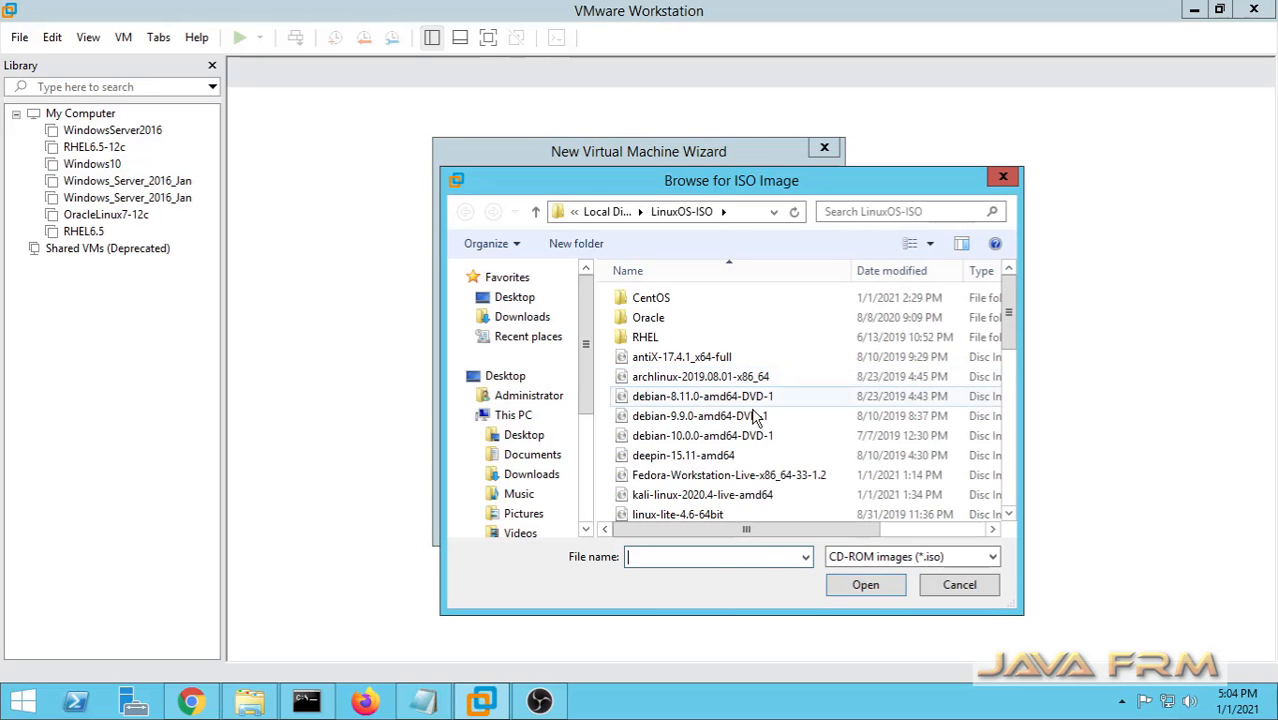
left_click(705, 435)
scroll(710, 470, "down", 10)
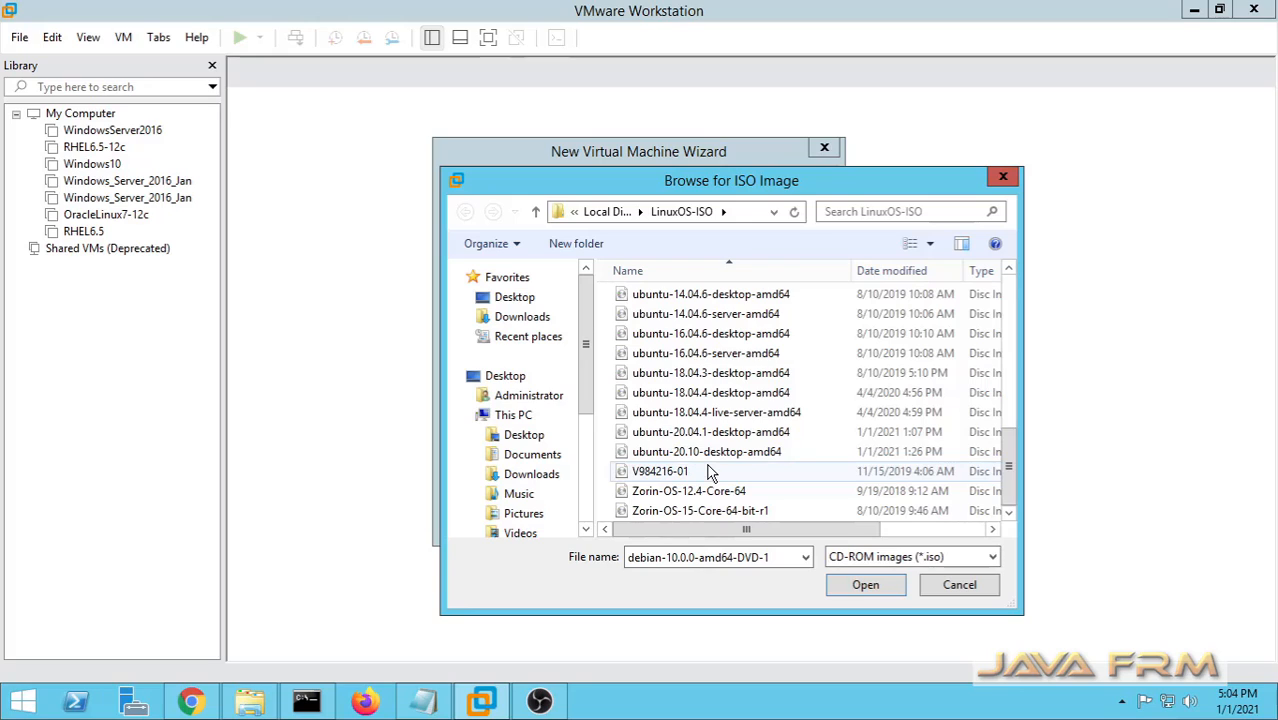
left_click(707, 431)
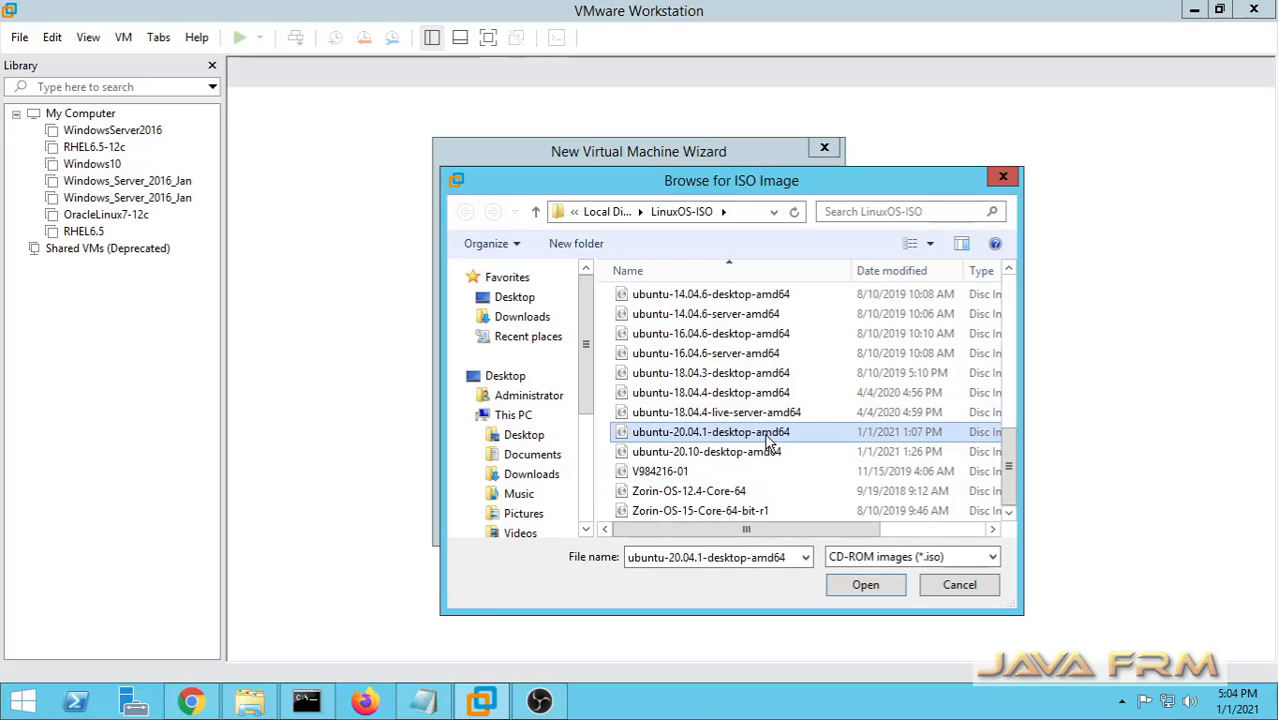
left_click(874, 586)
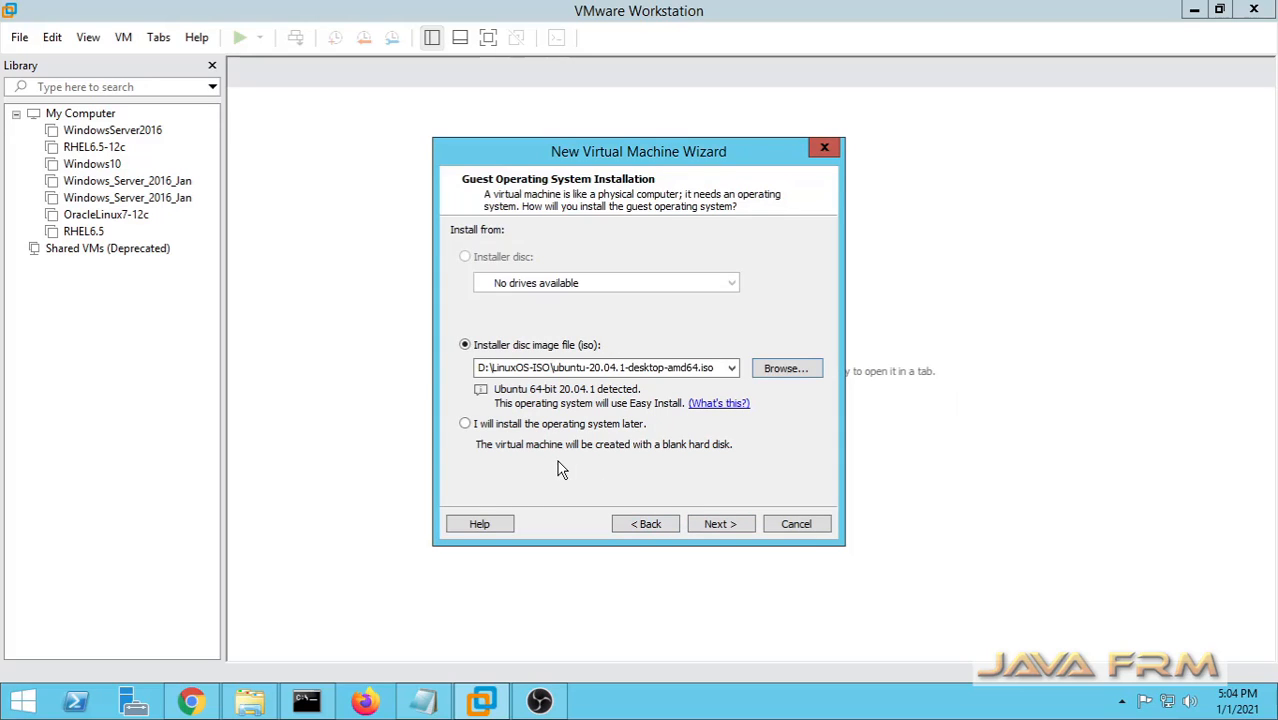
Choose to install the operating system later, with Linux Ubuntu 64-bit as the guest.
left_click(464, 424)
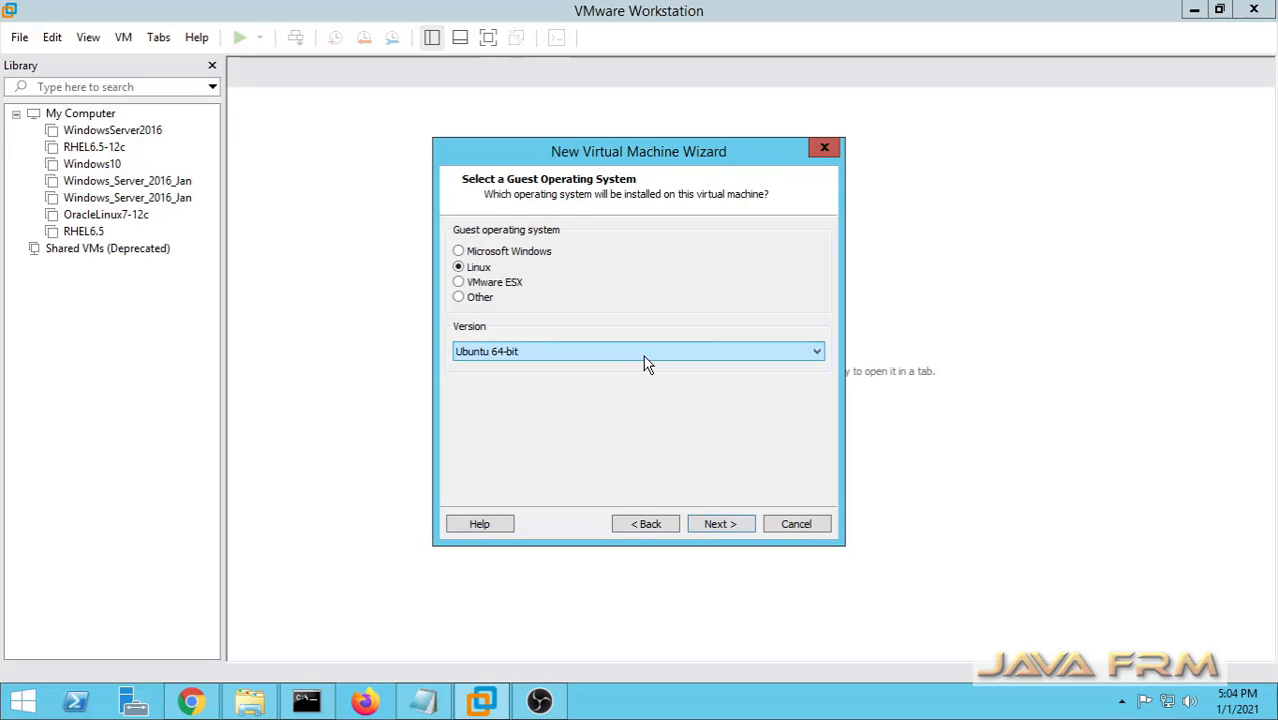
left_click(610, 357)
scroll(639, 294, "up", 15)
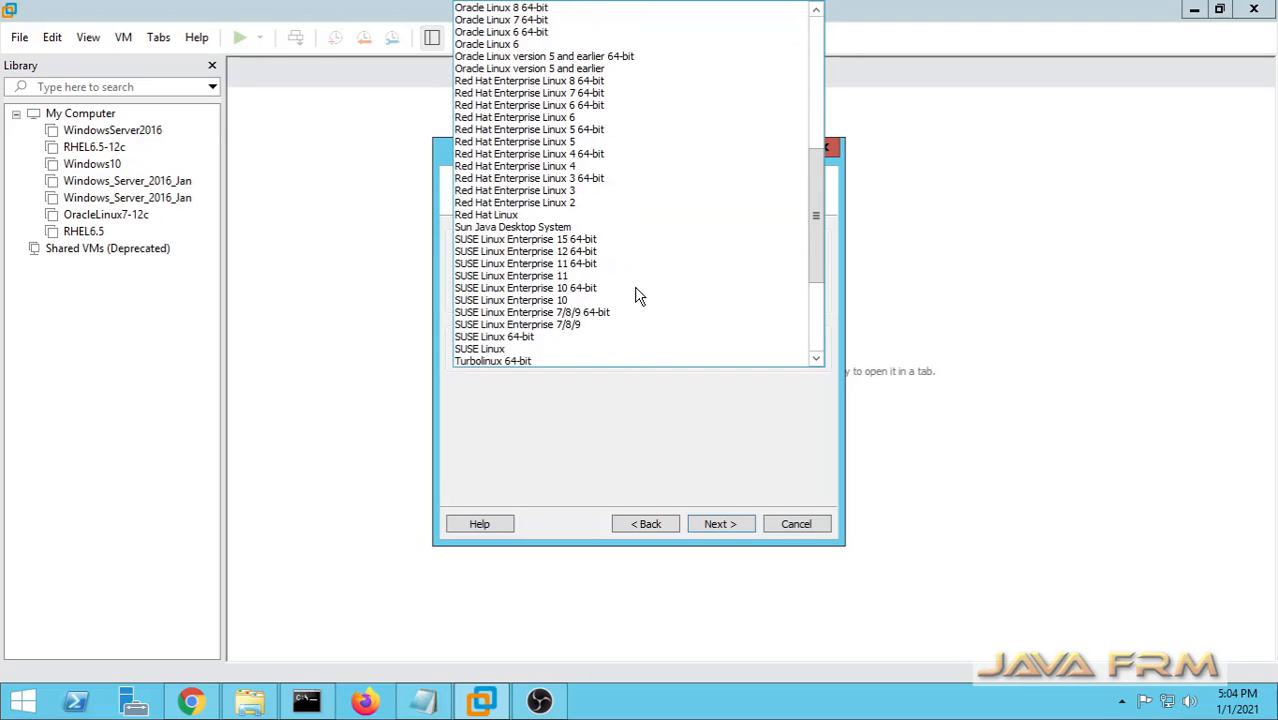
scroll(566, 200, "down", 15)
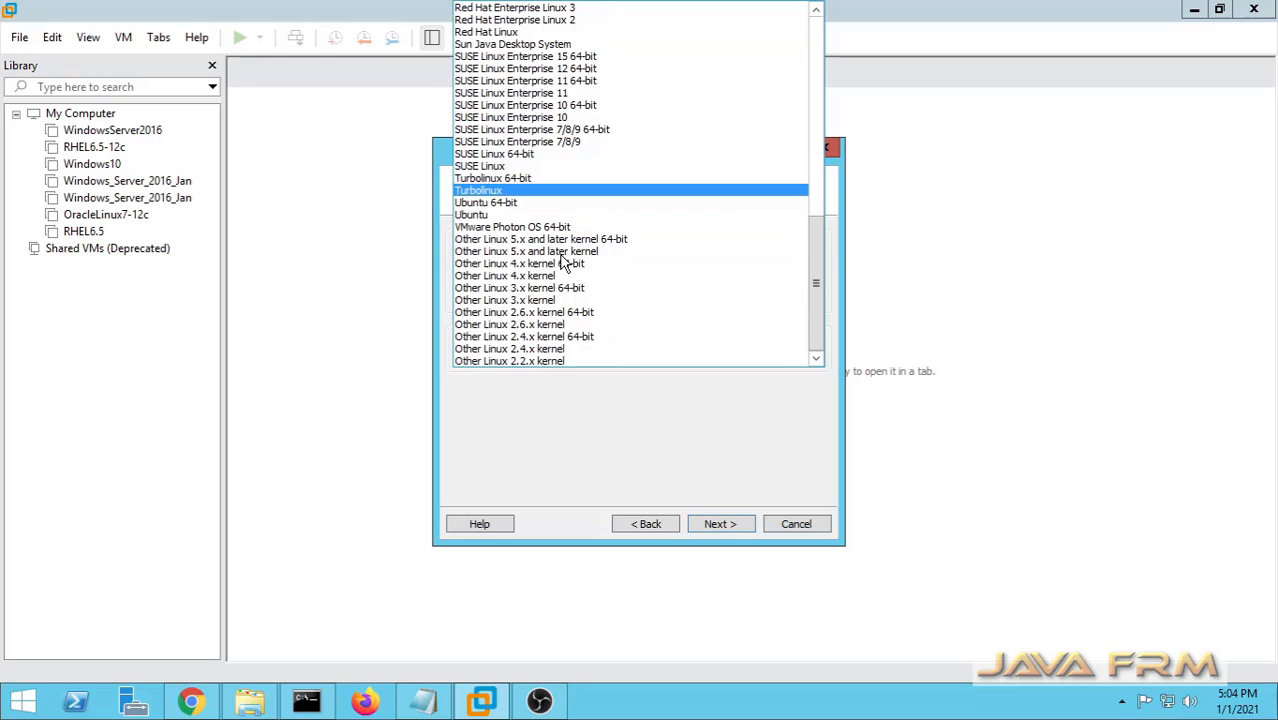
left_click(485, 200)
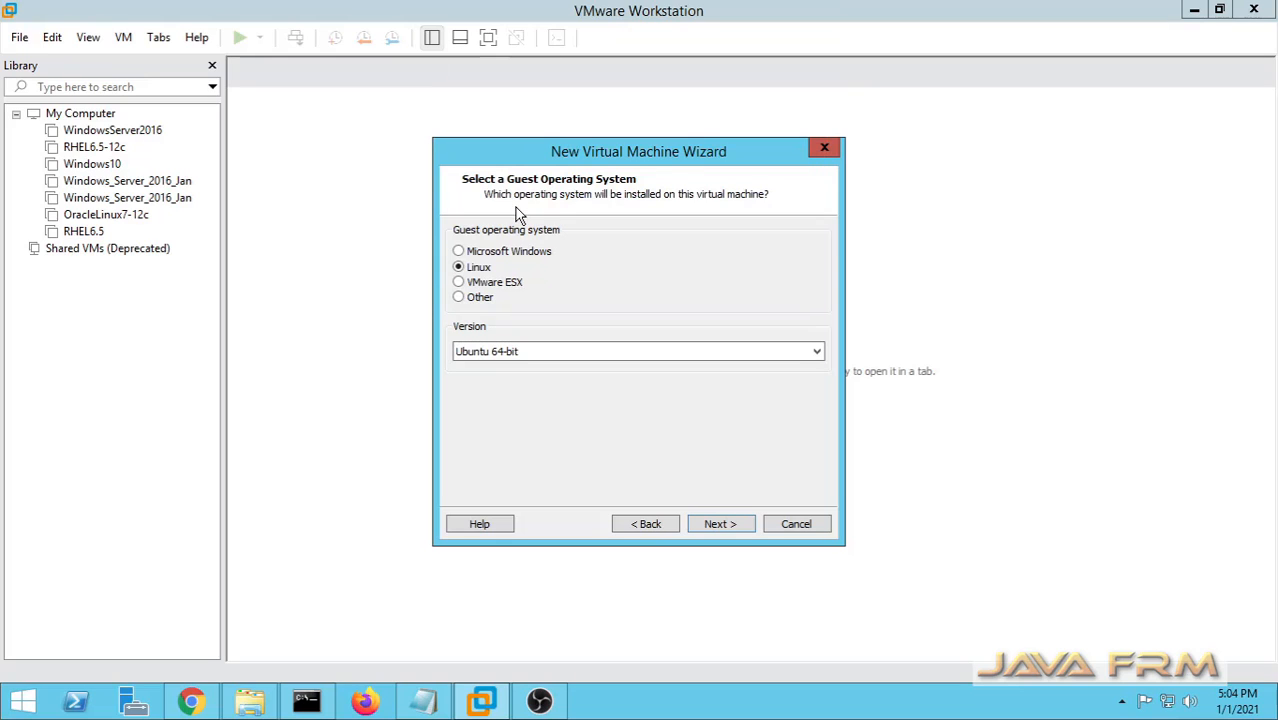
left_click(739, 523)
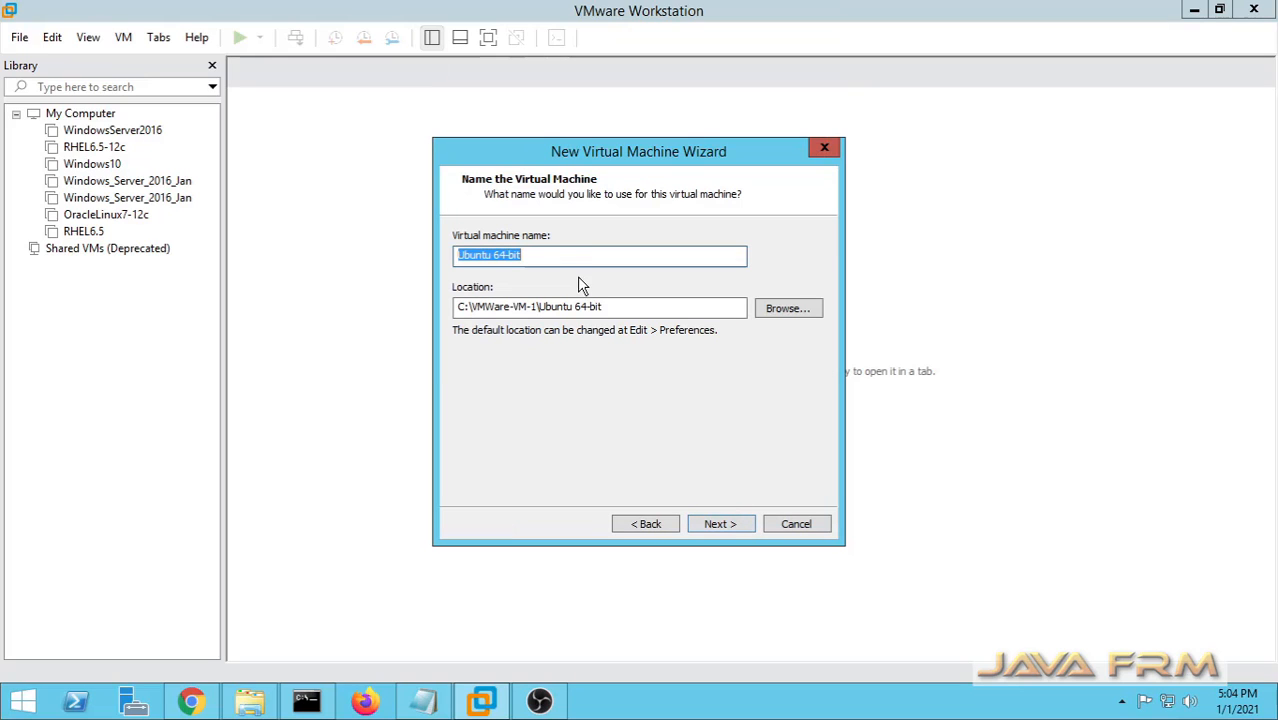
Name the virtual machine 'Ubuntu-20.04' and advance to the disk capacity step.
left_click_drag(556, 257, 105, 242)
type("U")
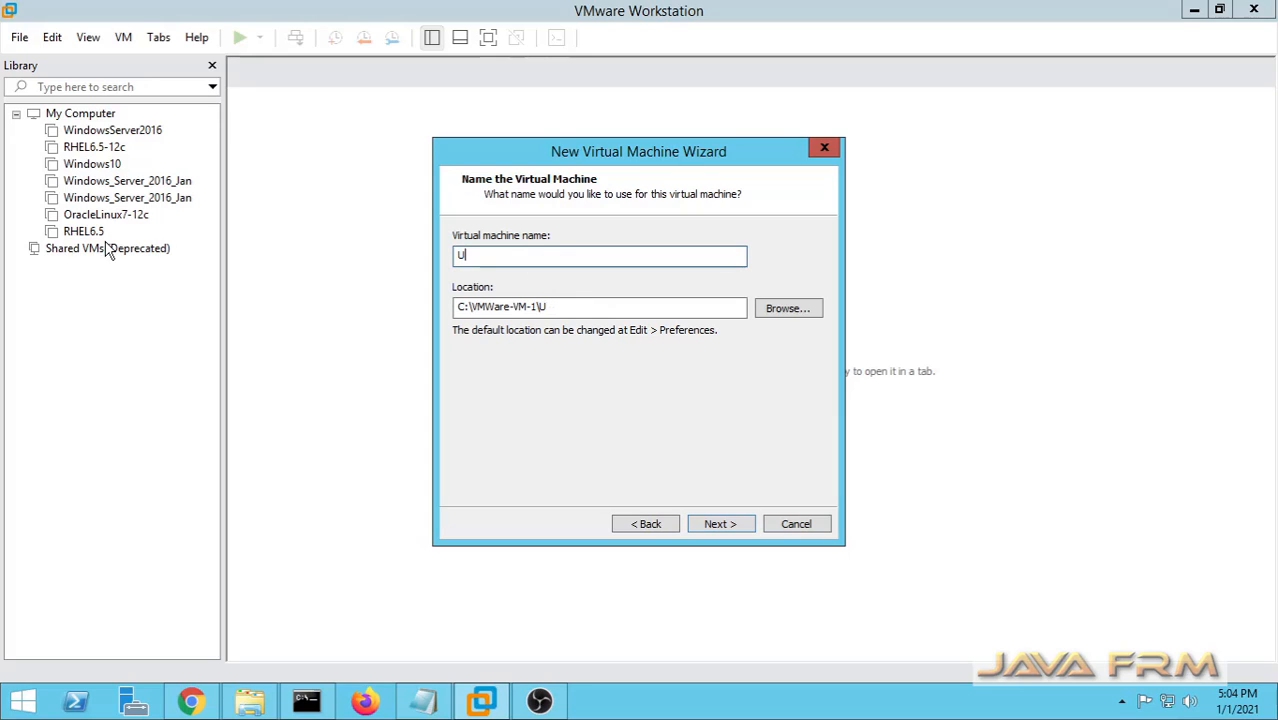
type("buntu-")
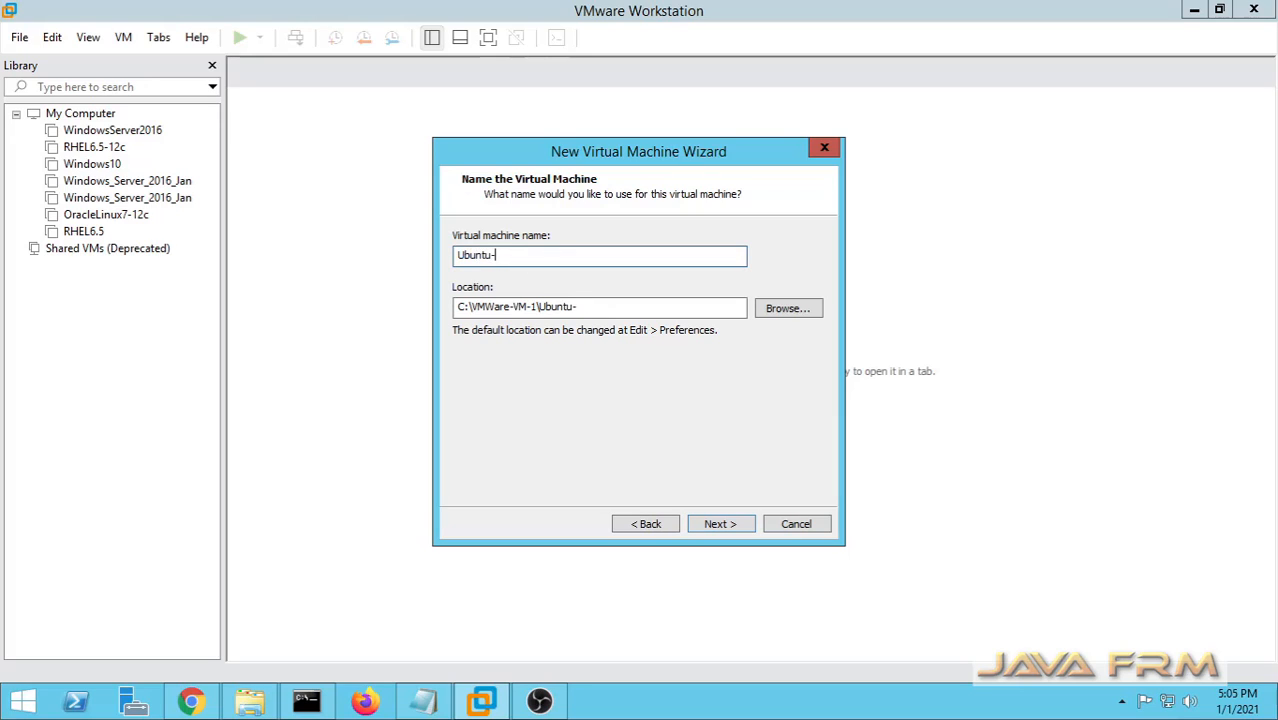
type("20.04")
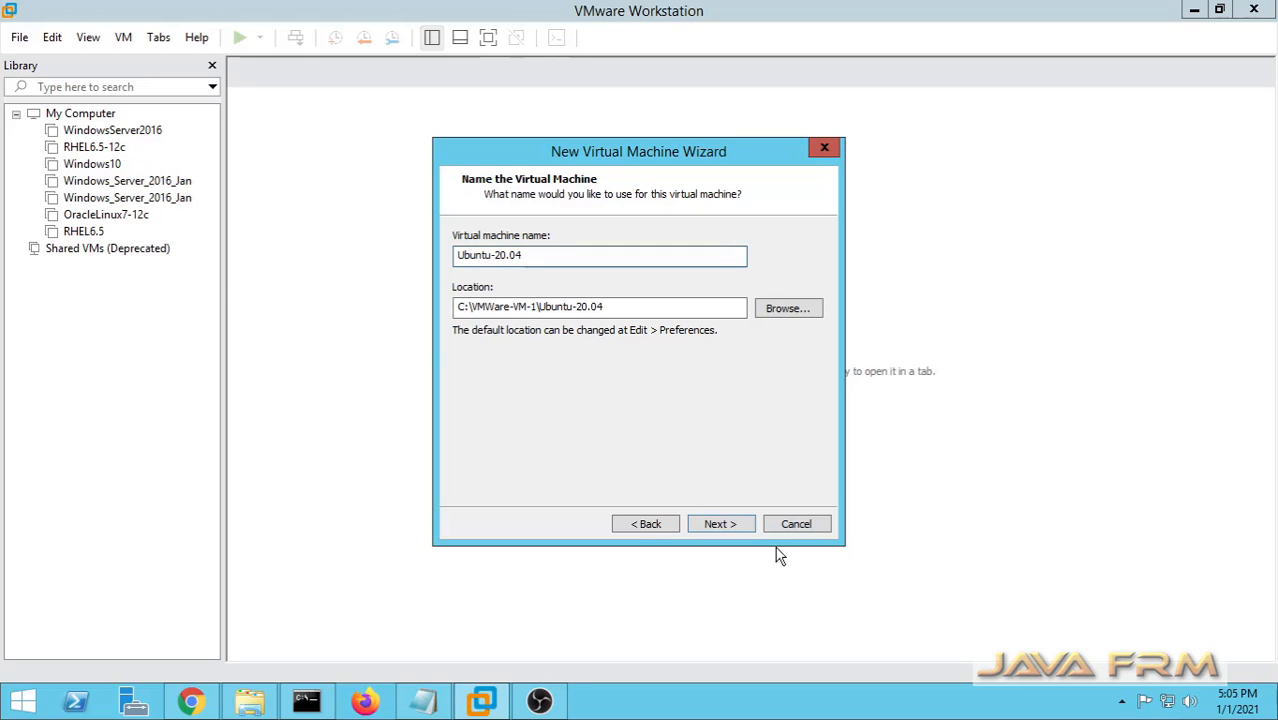
left_click(735, 527)
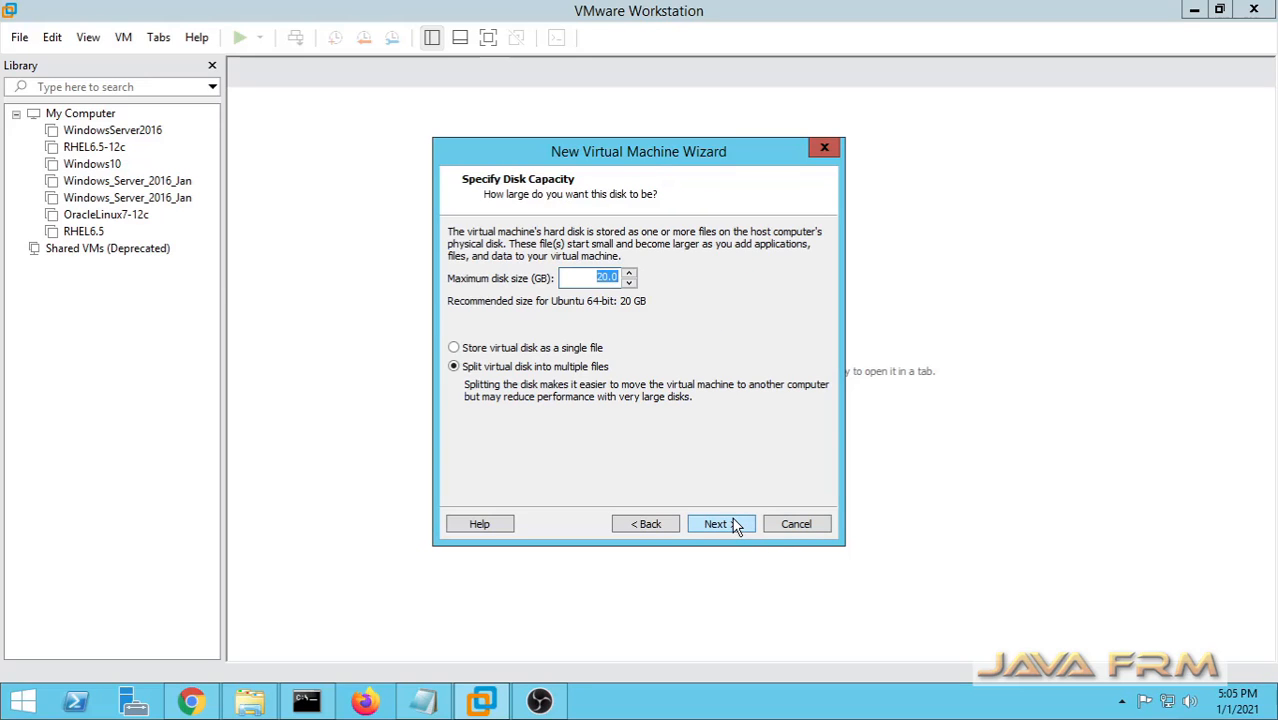
Give the VM a 30 GB disk stored as a single file and move to the summary.
left_click(600, 278)
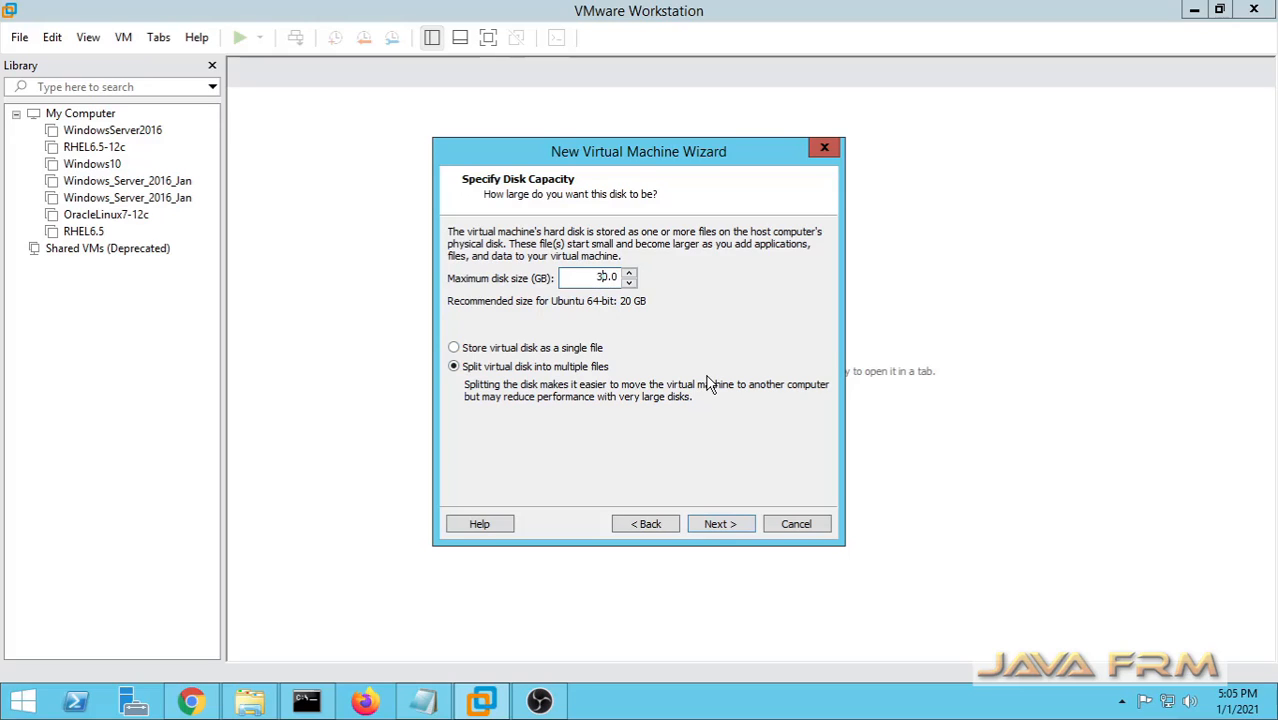
left_click(502, 349)
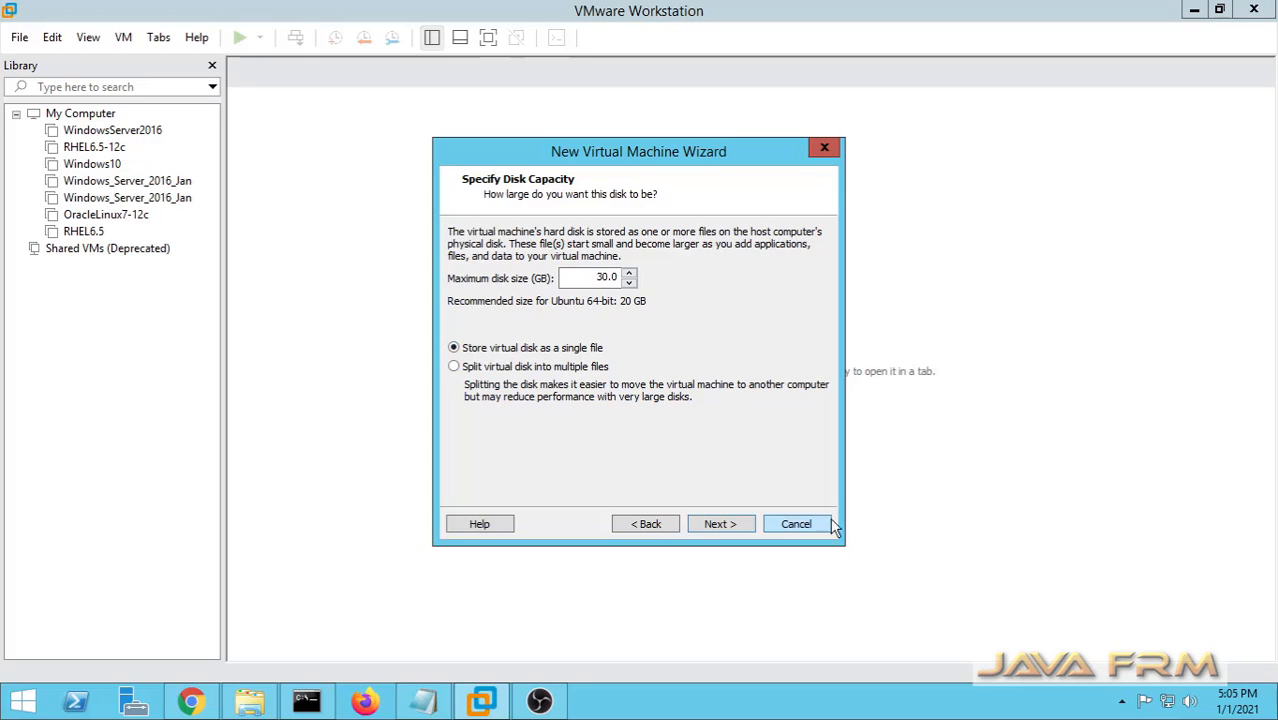
left_click(727, 522)
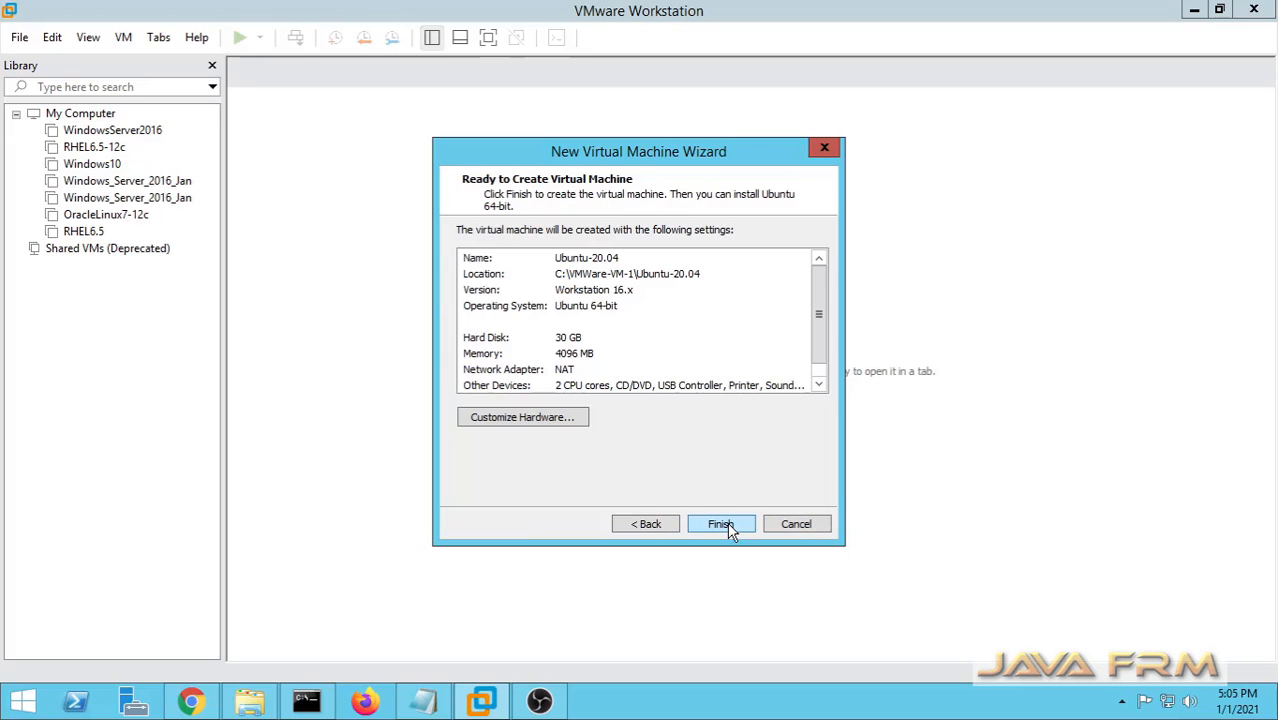
scroll(768, 316, "down", 1)
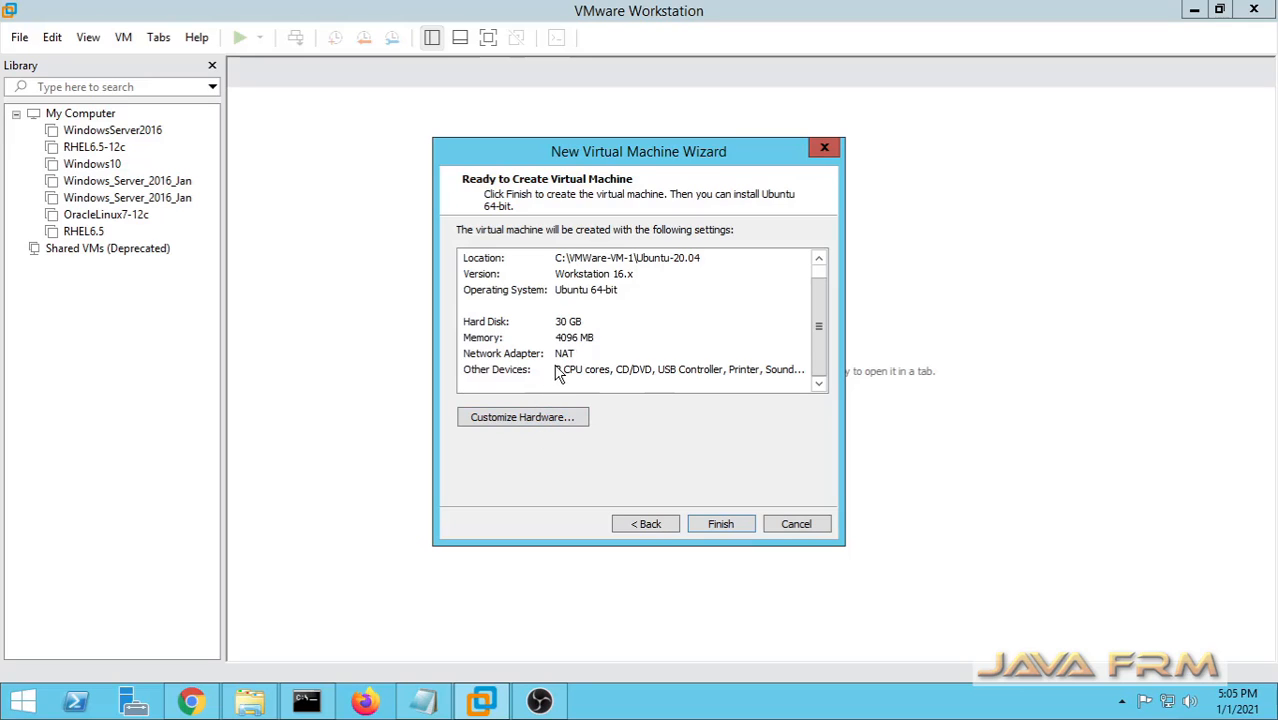
In Customize Hardware, set 1 processor with 4 cores and enable Intel VT-x/EPT or AMD-V/RVI.
left_click(575, 421)
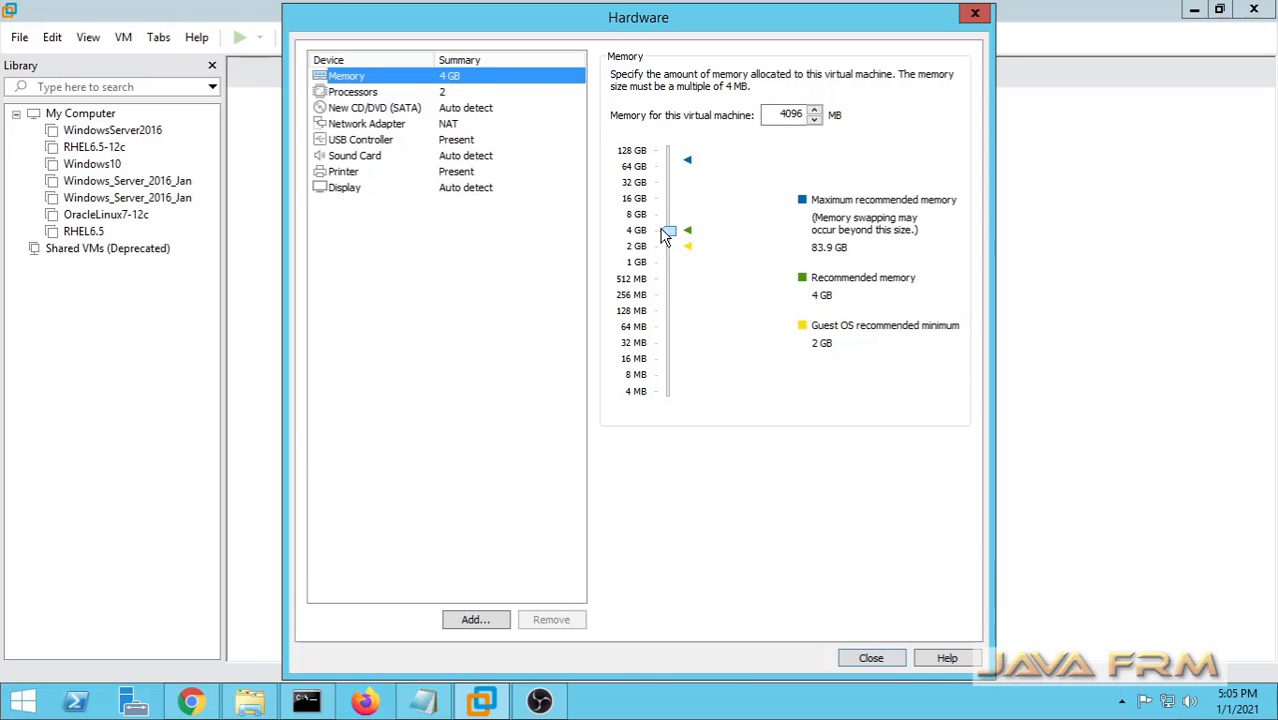
left_click(362, 94)
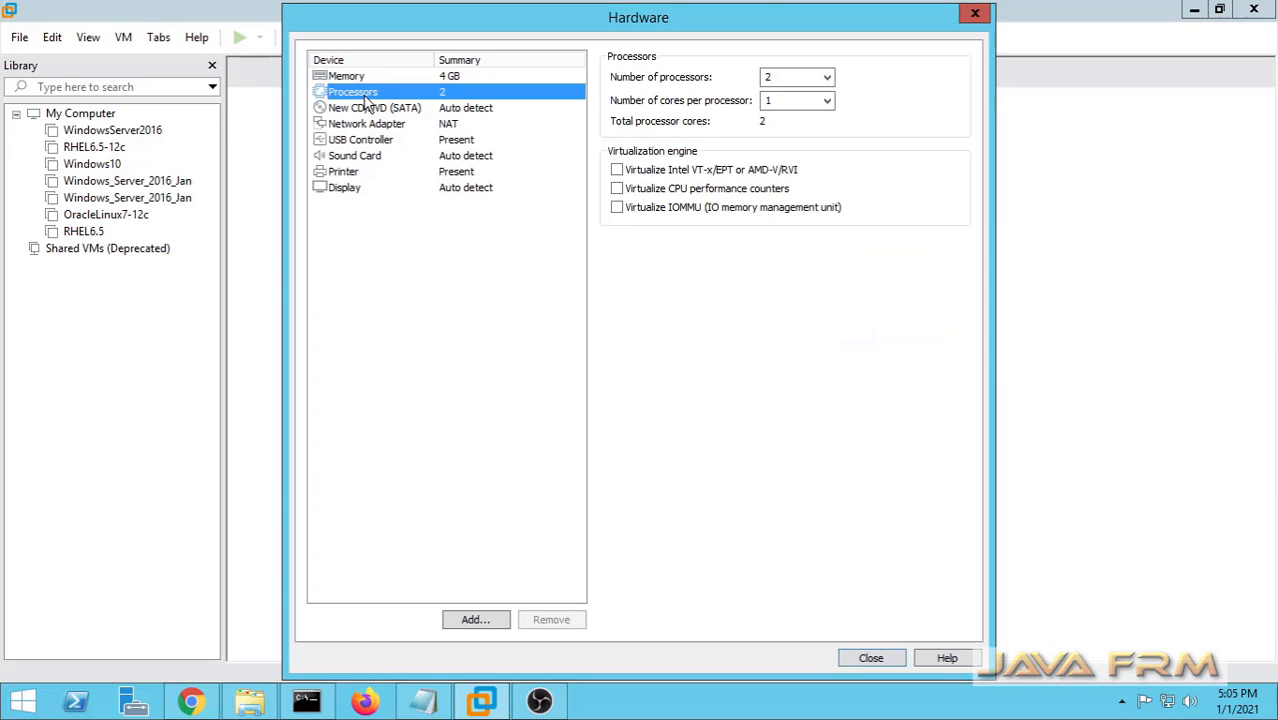
left_click(827, 77)
left_click(785, 92)
left_click(827, 100)
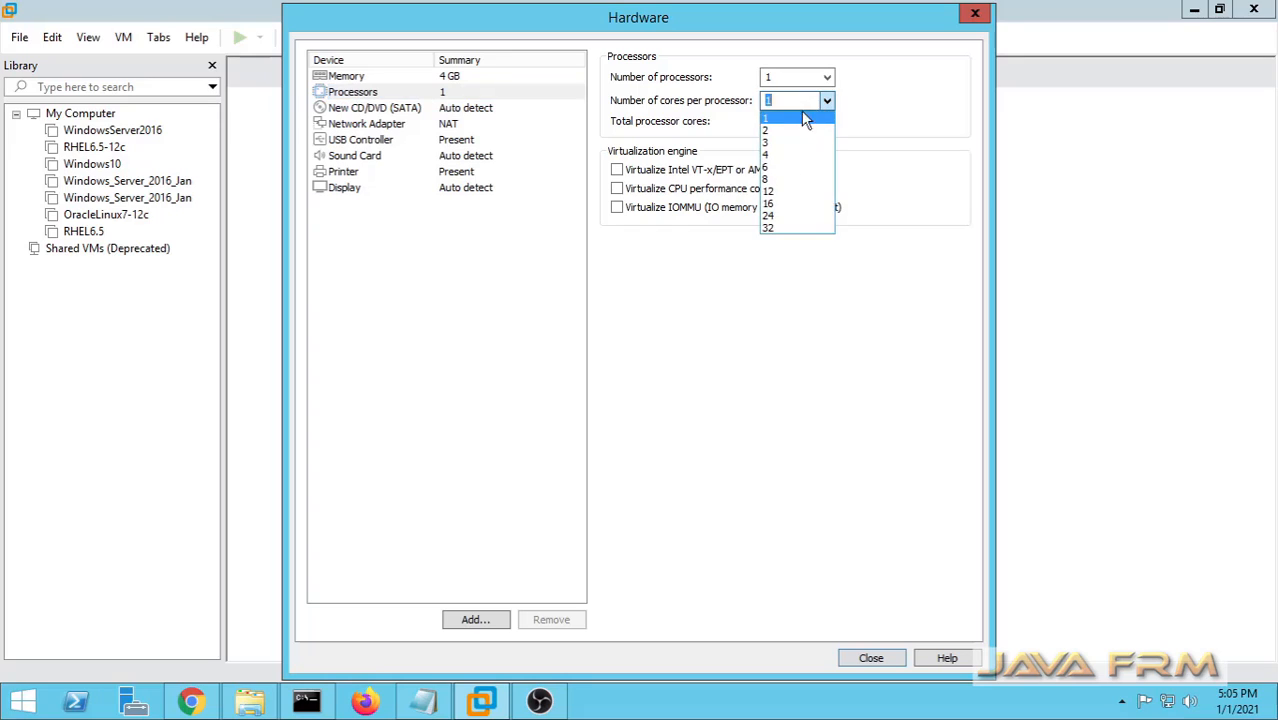
left_click(771, 156)
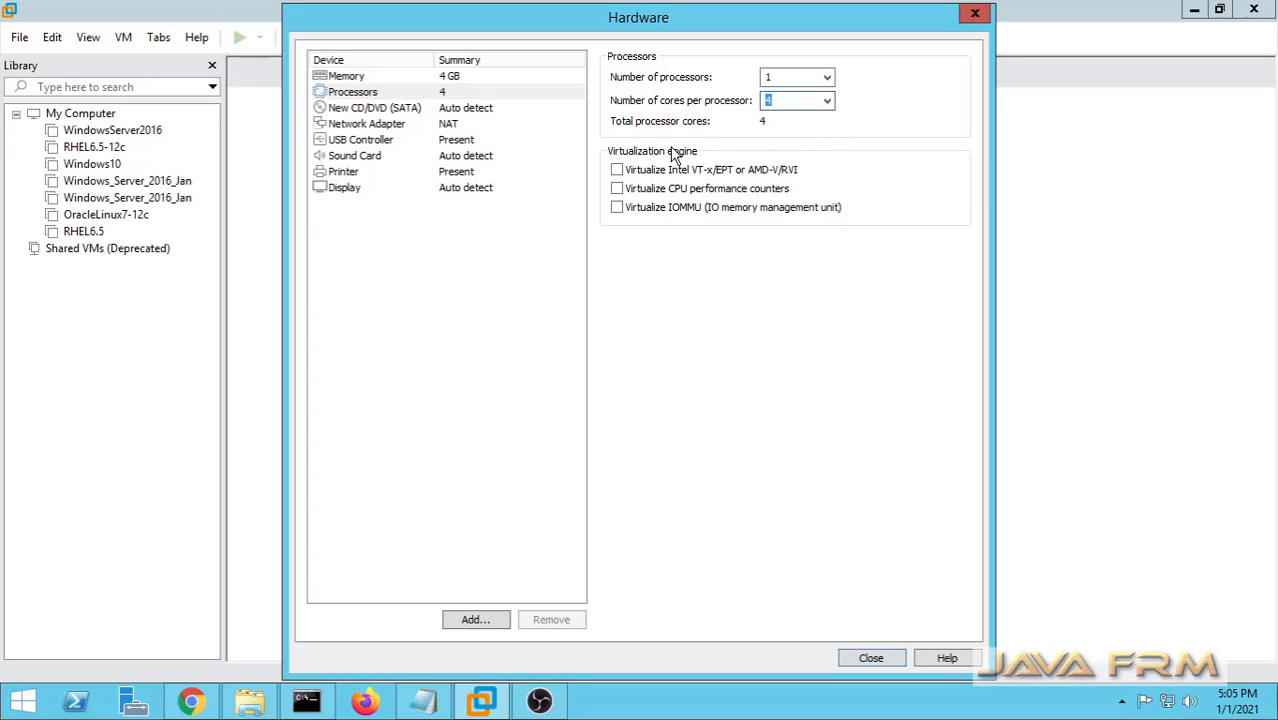
left_click(617, 171)
Point the CD/DVD drive at the ubuntu-20.04.1-desktop-amd64 ISO image file.
left_click(388, 109)
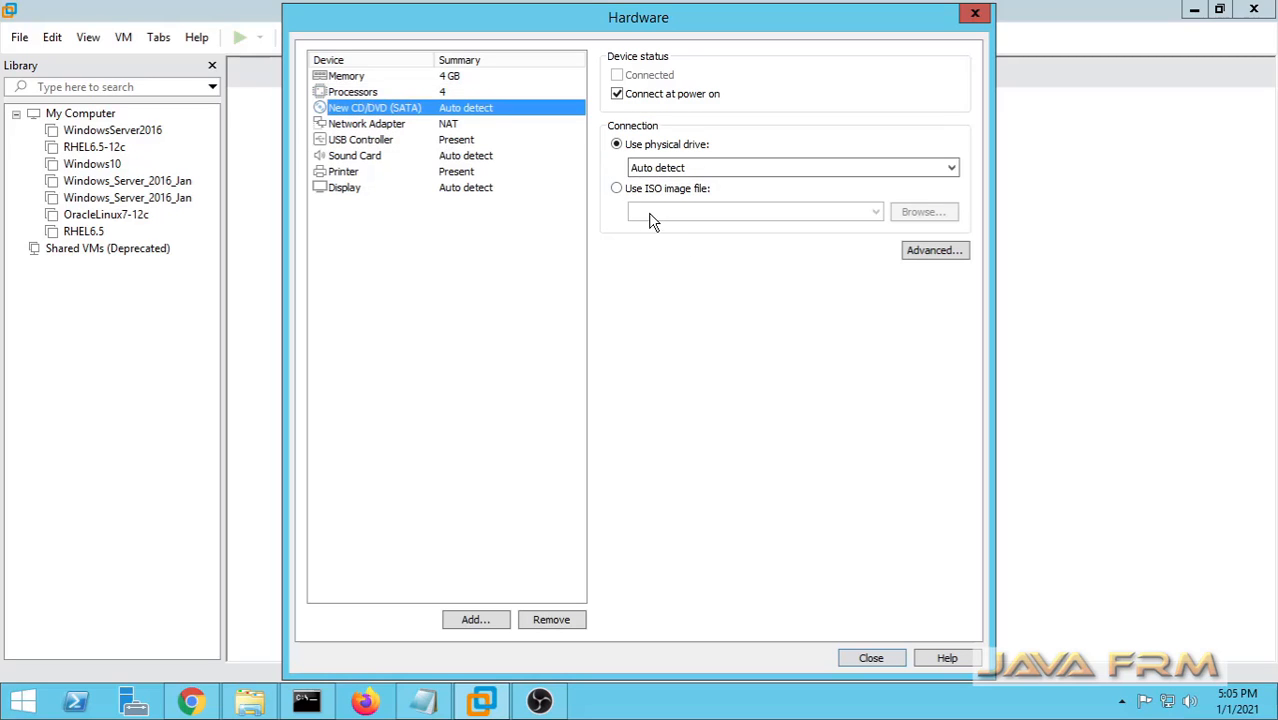
left_click(617, 189)
left_click(922, 213)
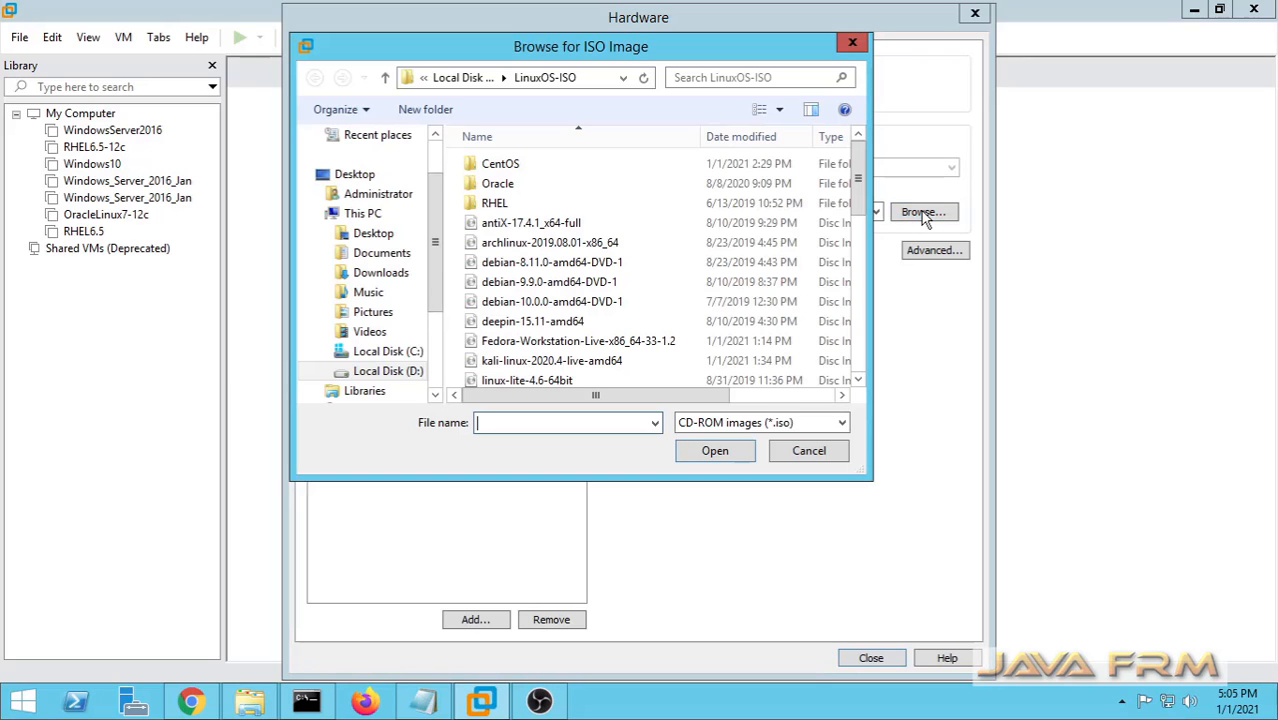
left_click(503, 323)
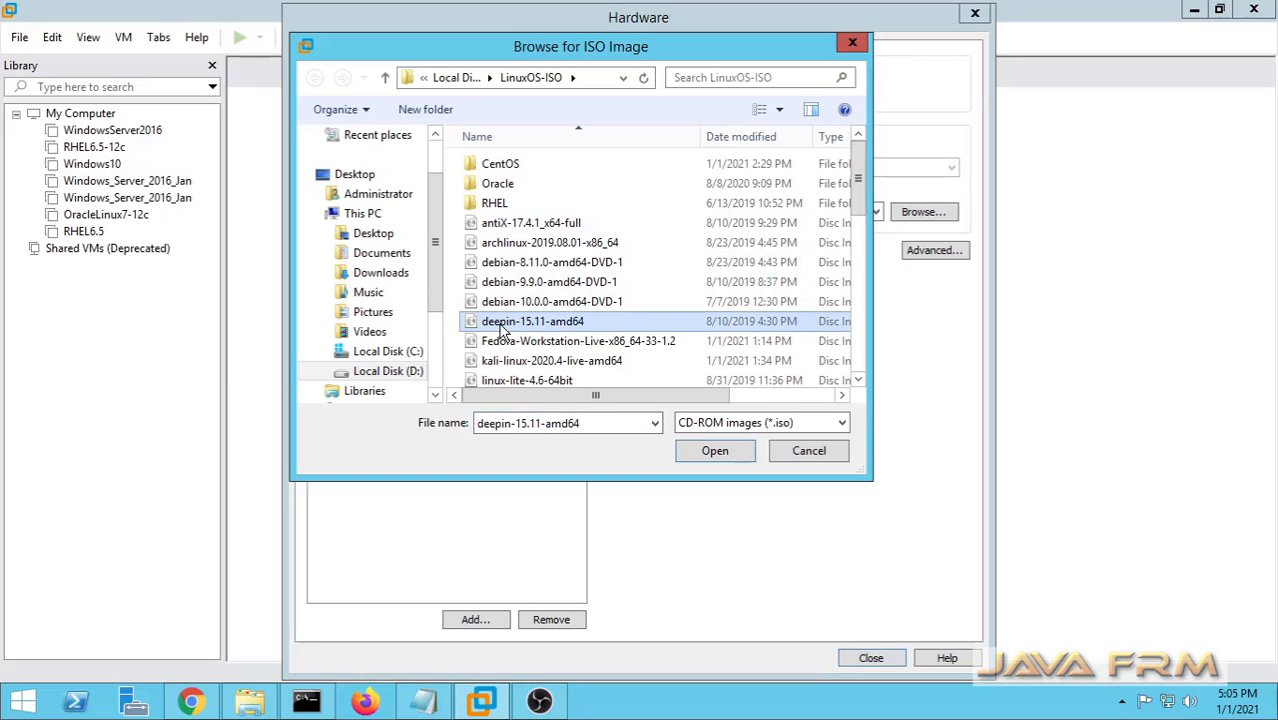
key("u")
left_click(499, 323)
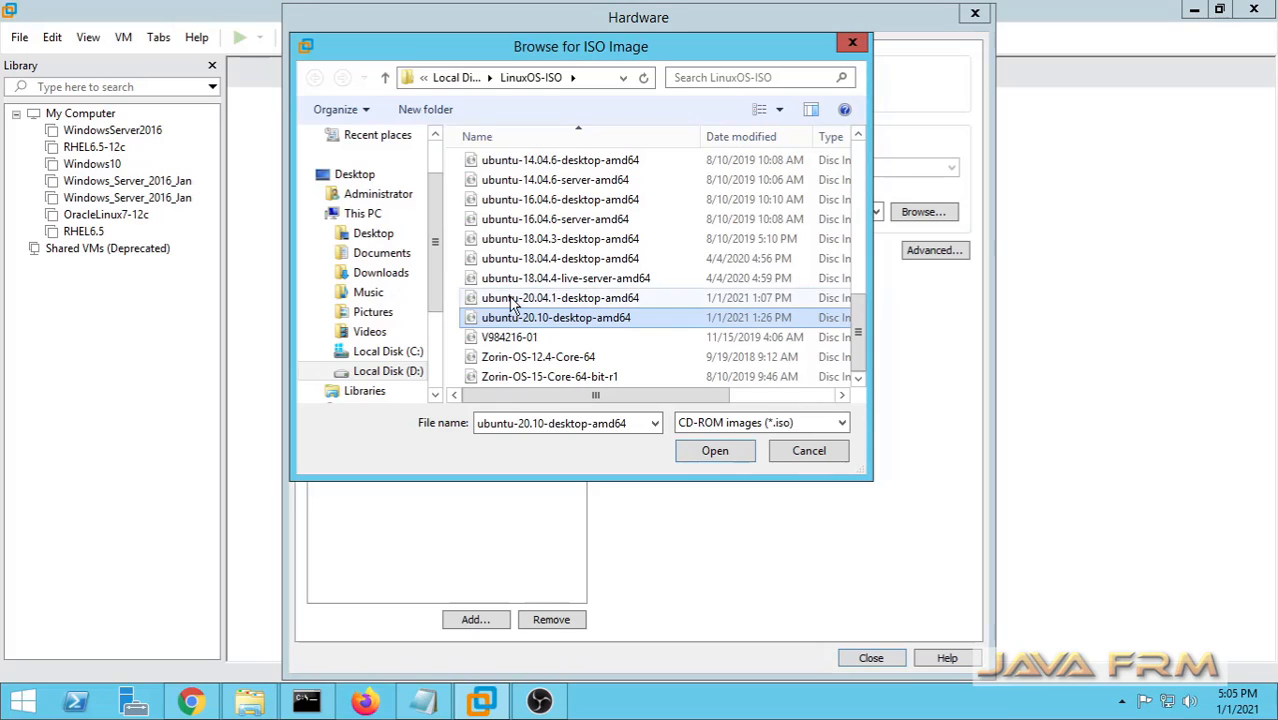
left_click(505, 300)
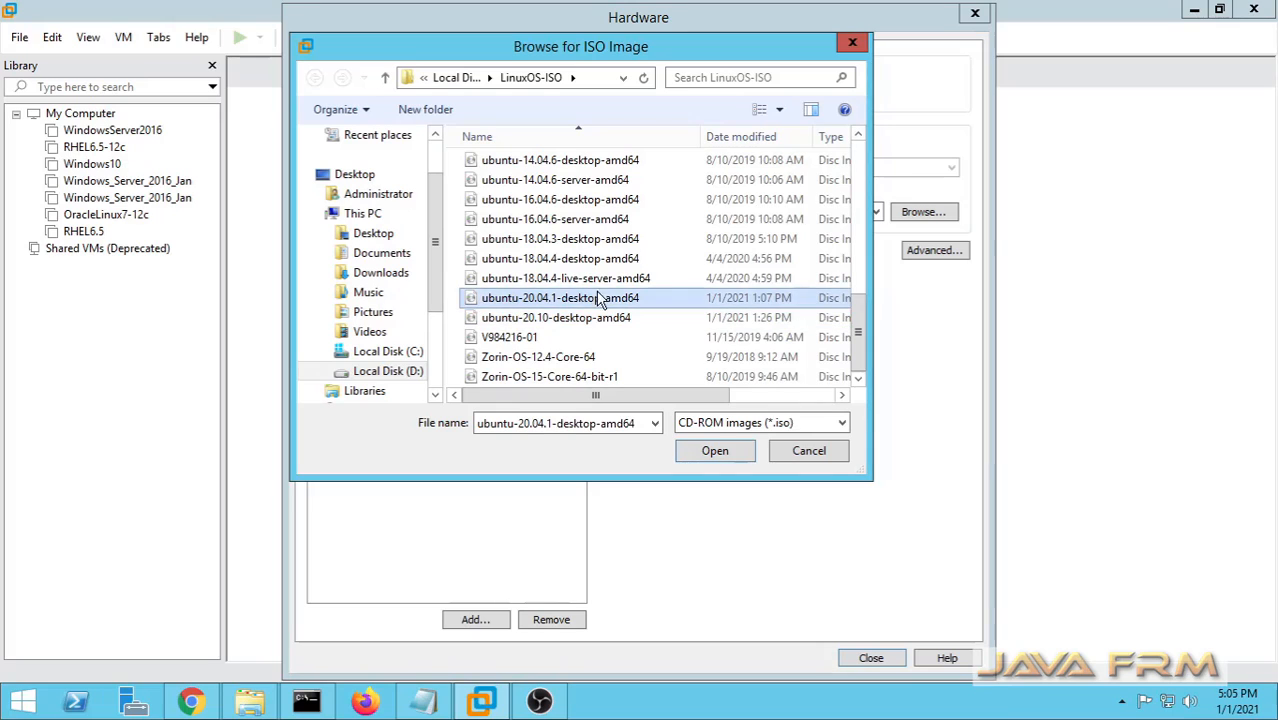
left_click(715, 451)
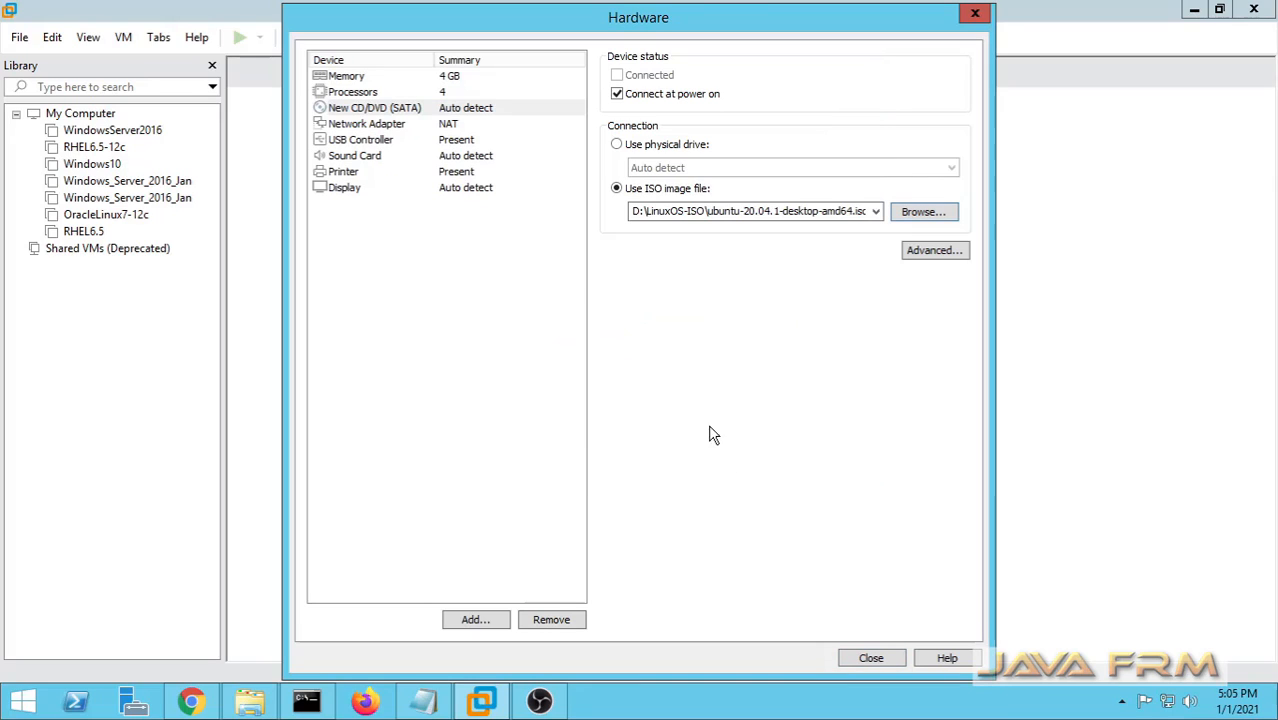
Review the Network Adapter, USB, Sound Card, Printer and Display settings unchanged, then close hardware settings.
left_click(374, 126)
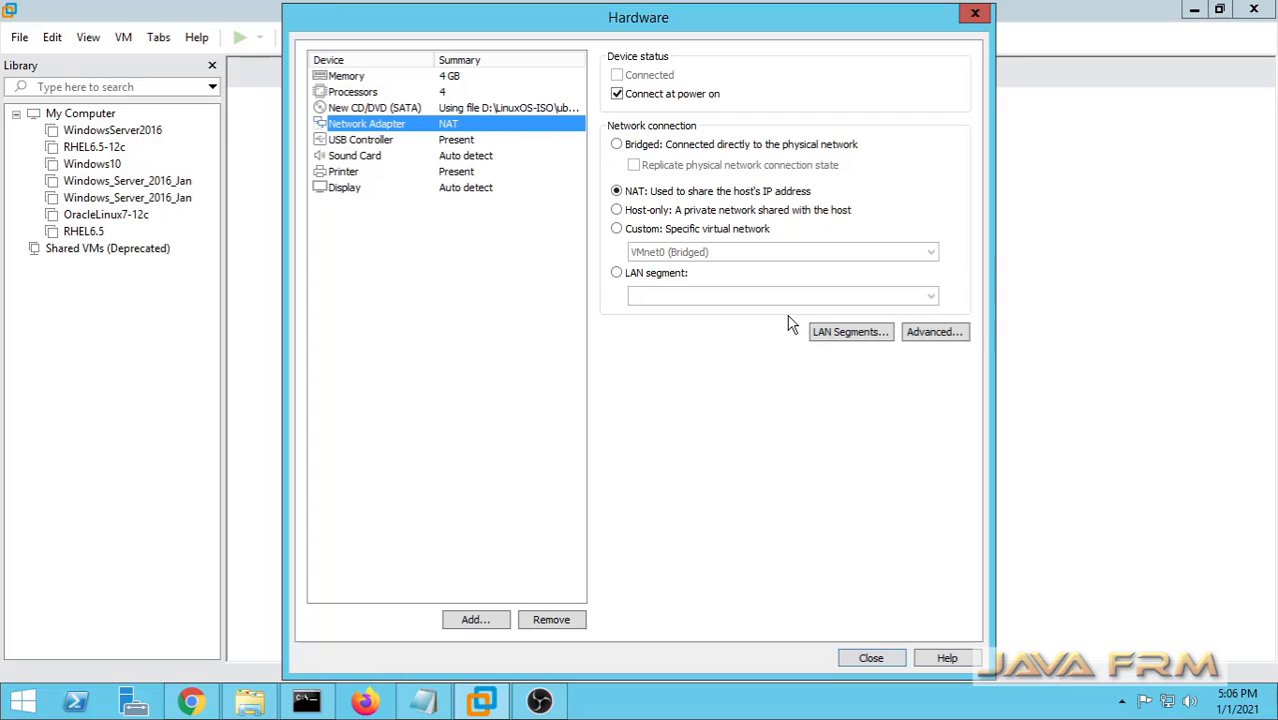
left_click(355, 143)
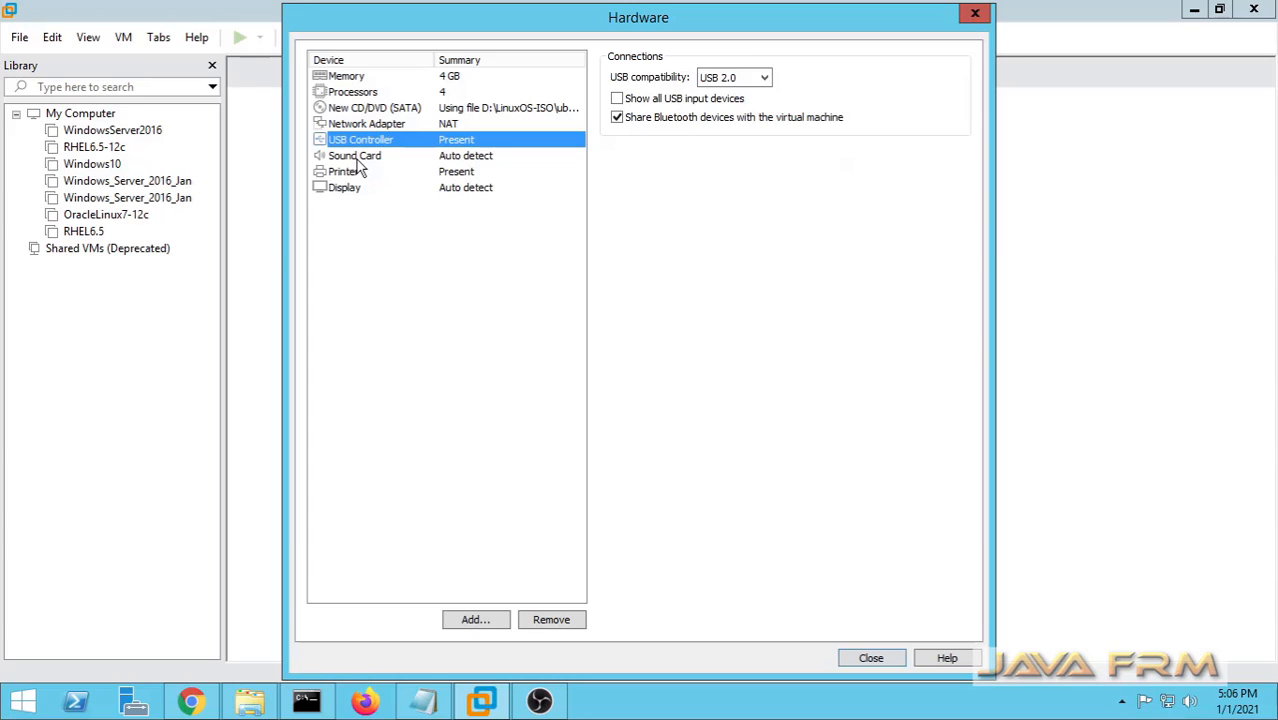
left_click(358, 157)
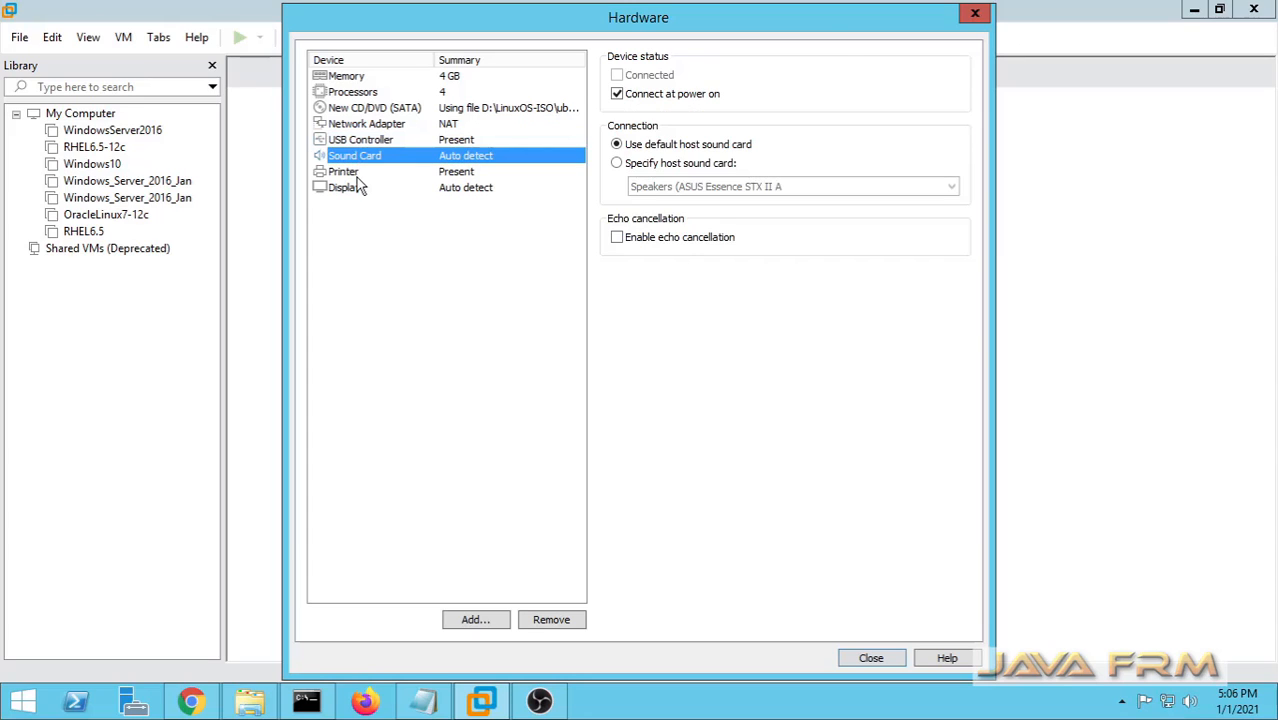
left_click(360, 172)
left_click(362, 188)
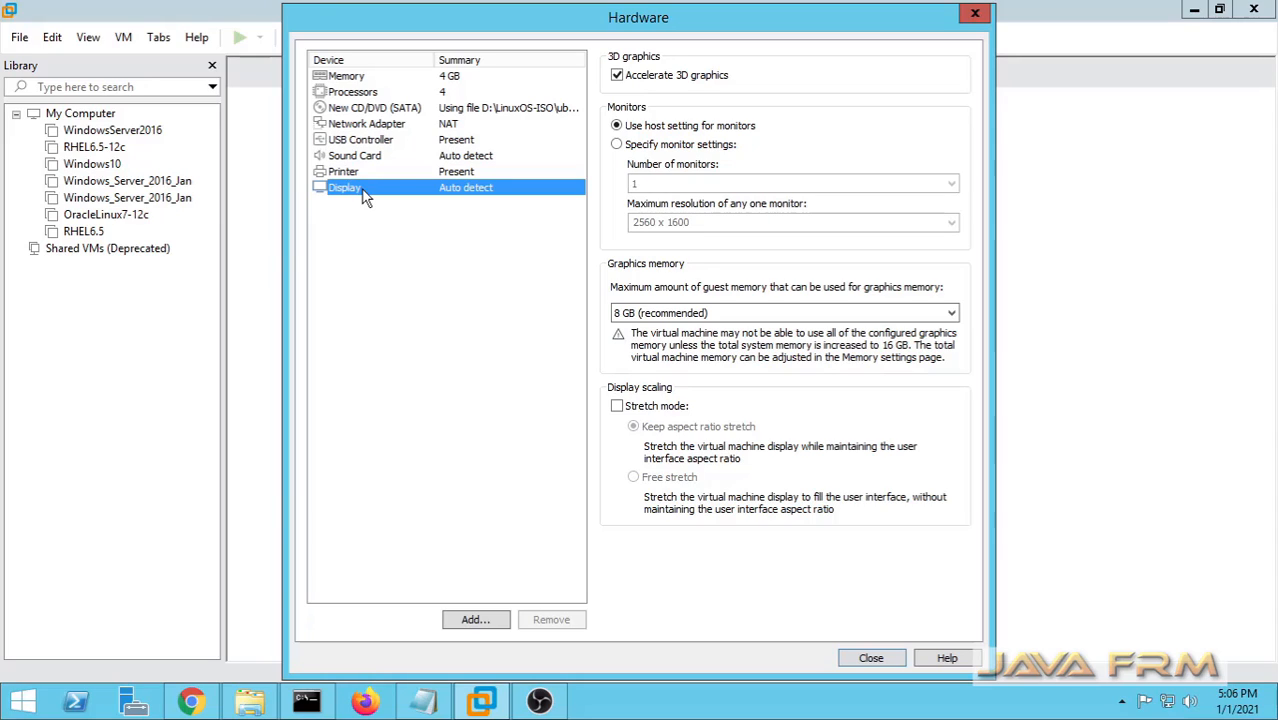
left_click(871, 659)
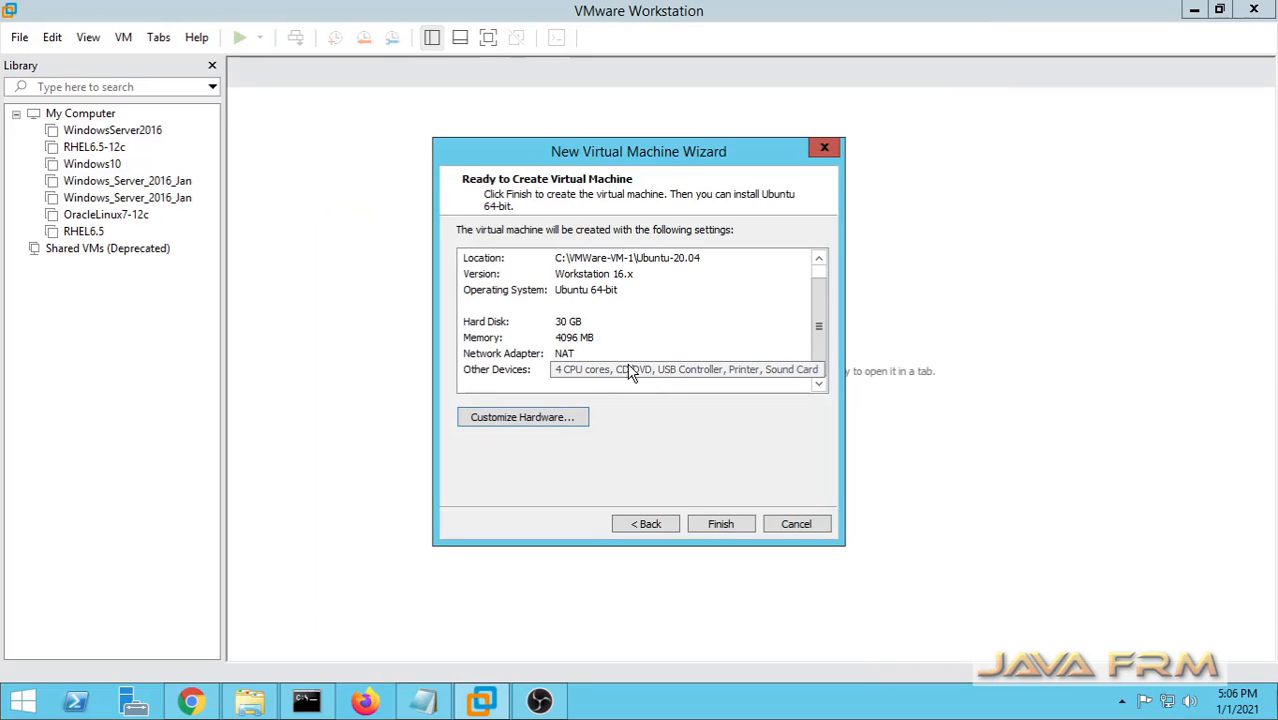
Finish the wizard to create the Ubuntu-20.04 virtual machine.
left_click(721, 527)
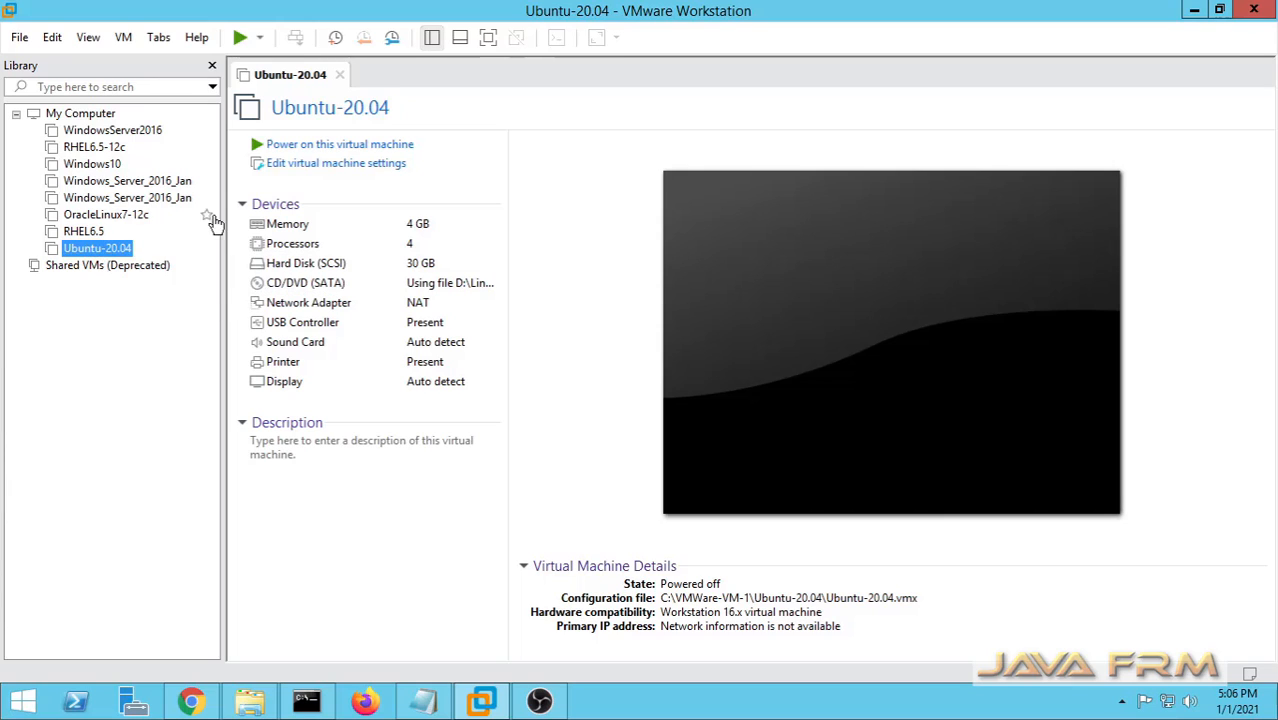
Power on Ubuntu-20.04, dismiss the printing and display notices, and briefly toggle full screen.
left_click(343, 148)
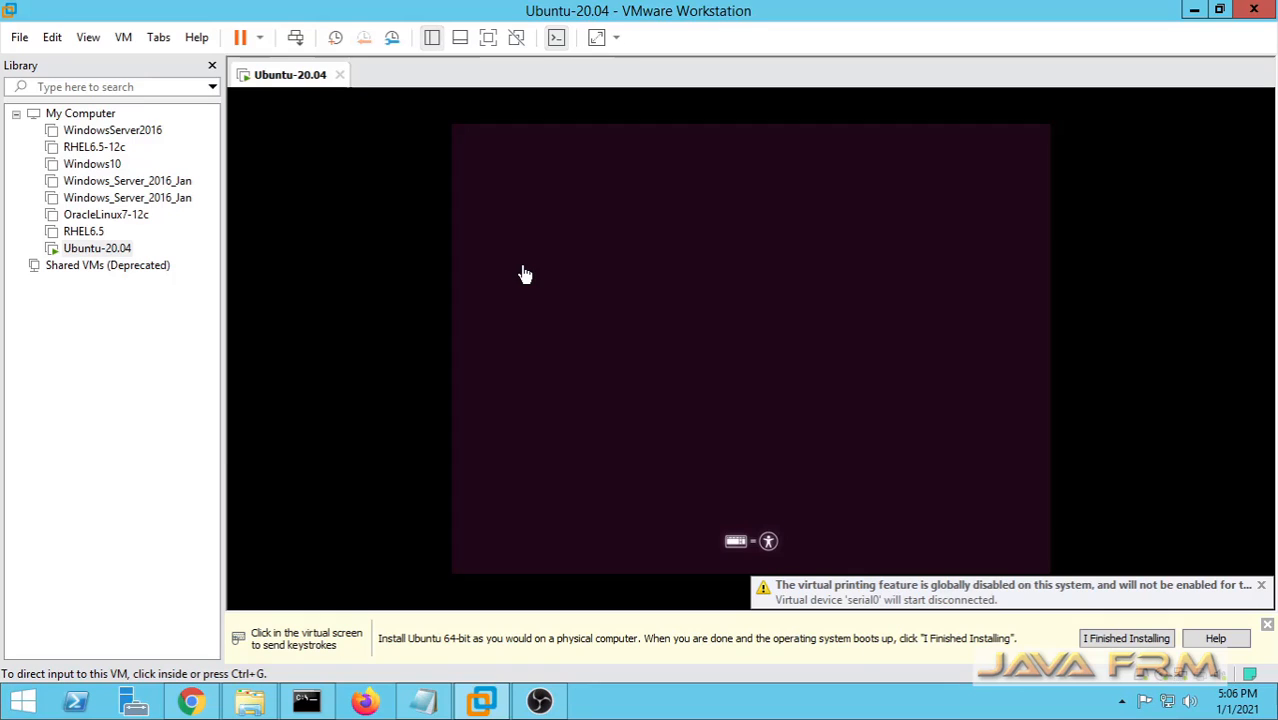
left_click(1261, 585)
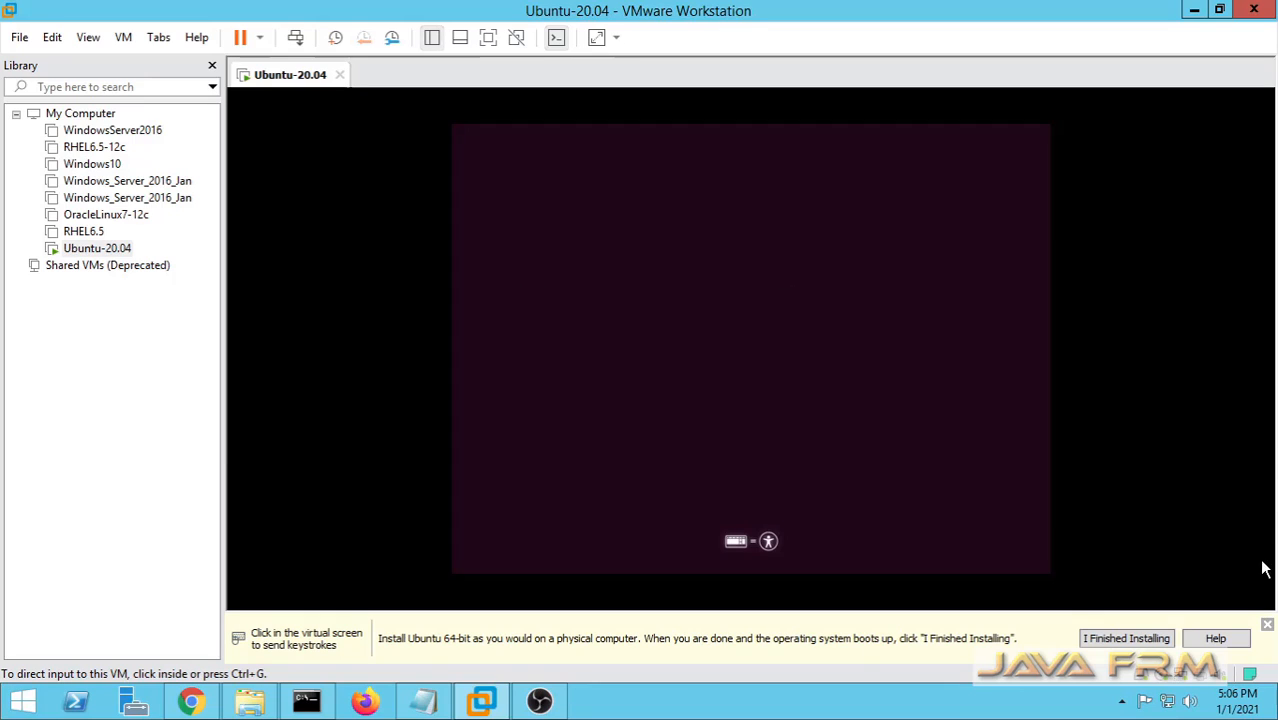
left_click(1267, 625)
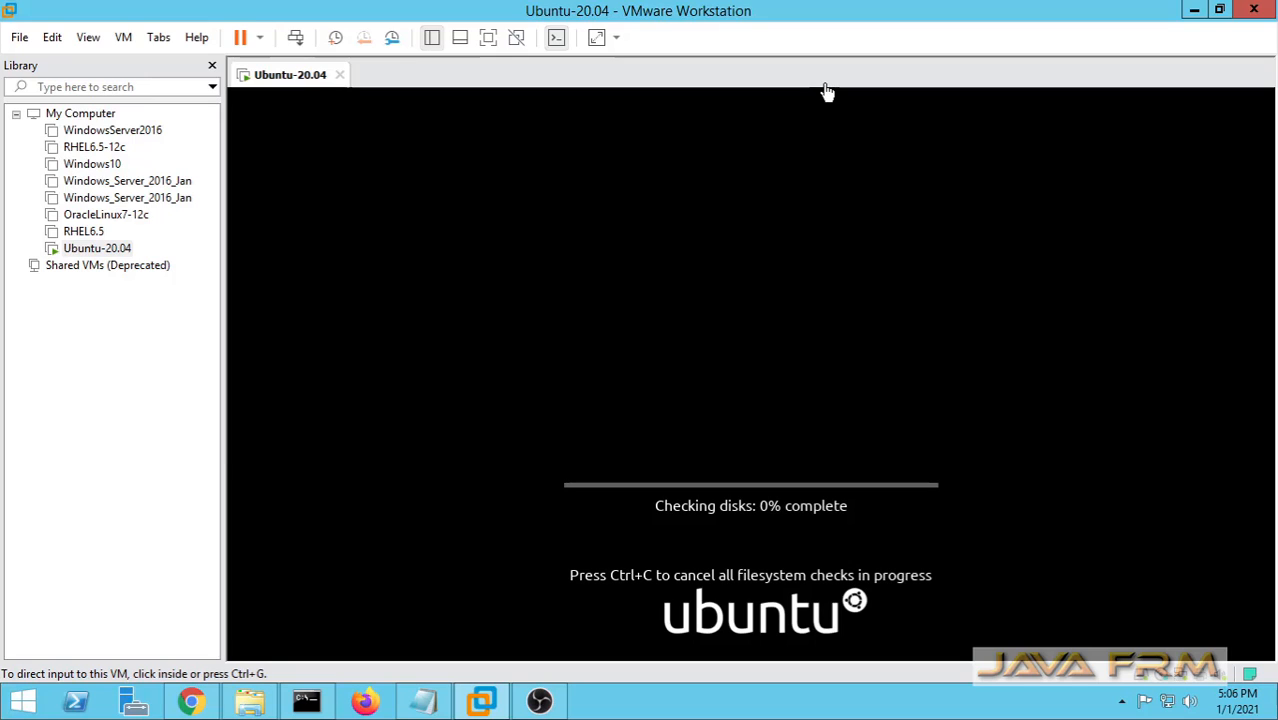
left_click(488, 40)
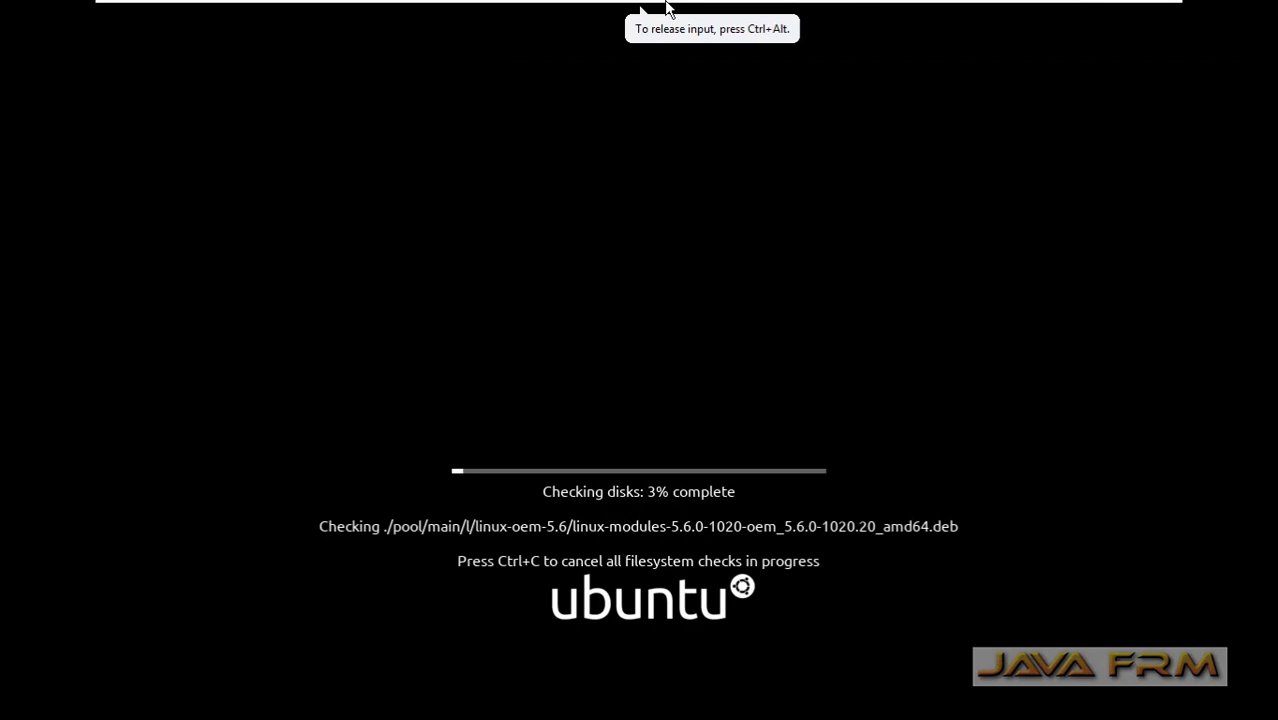
mouse_move(786, 5)
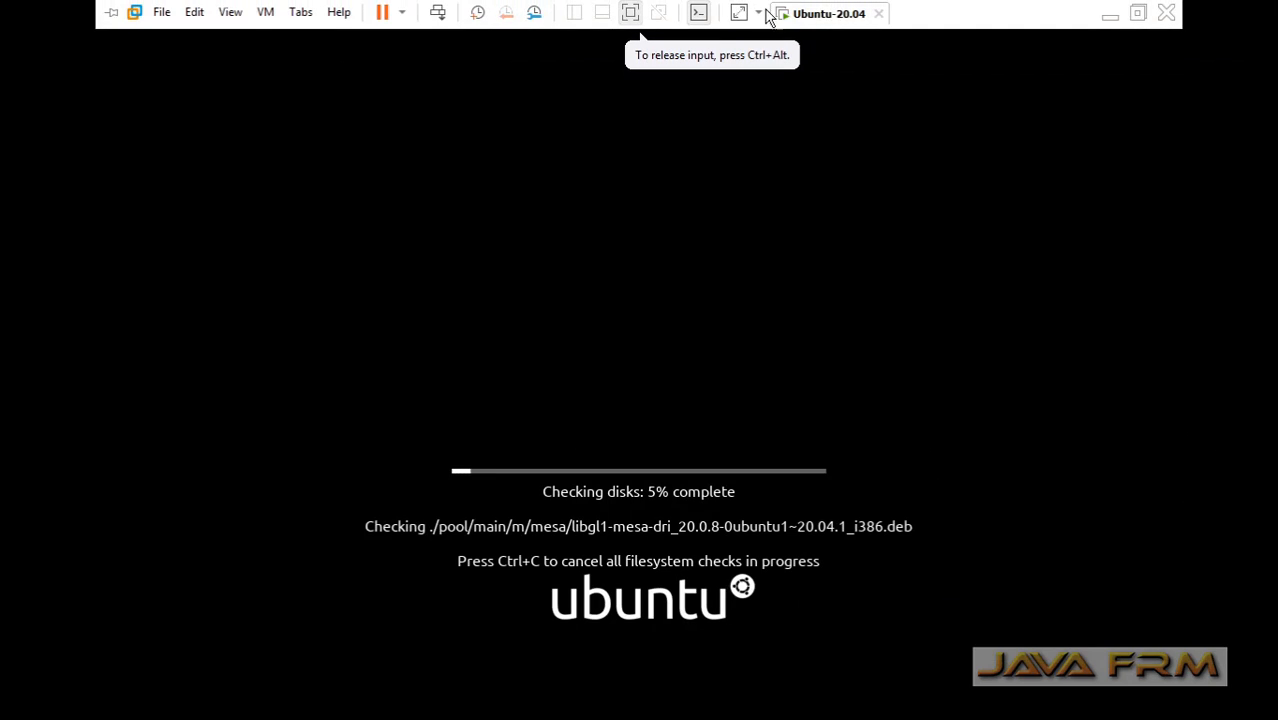
left_click(634, 17)
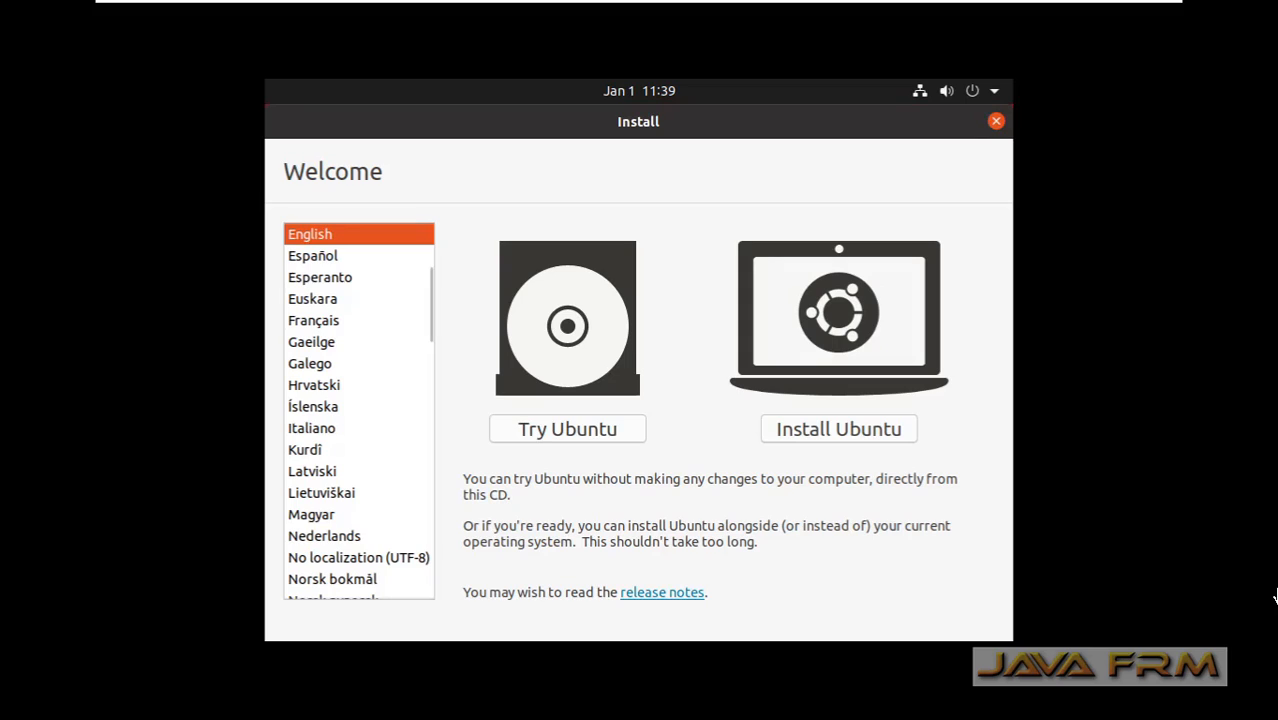
Choose Install Ubuntu, keep English (US) keyboard, and turn off downloading updates during installation.
left_click(889, 431)
left_click(872, 429)
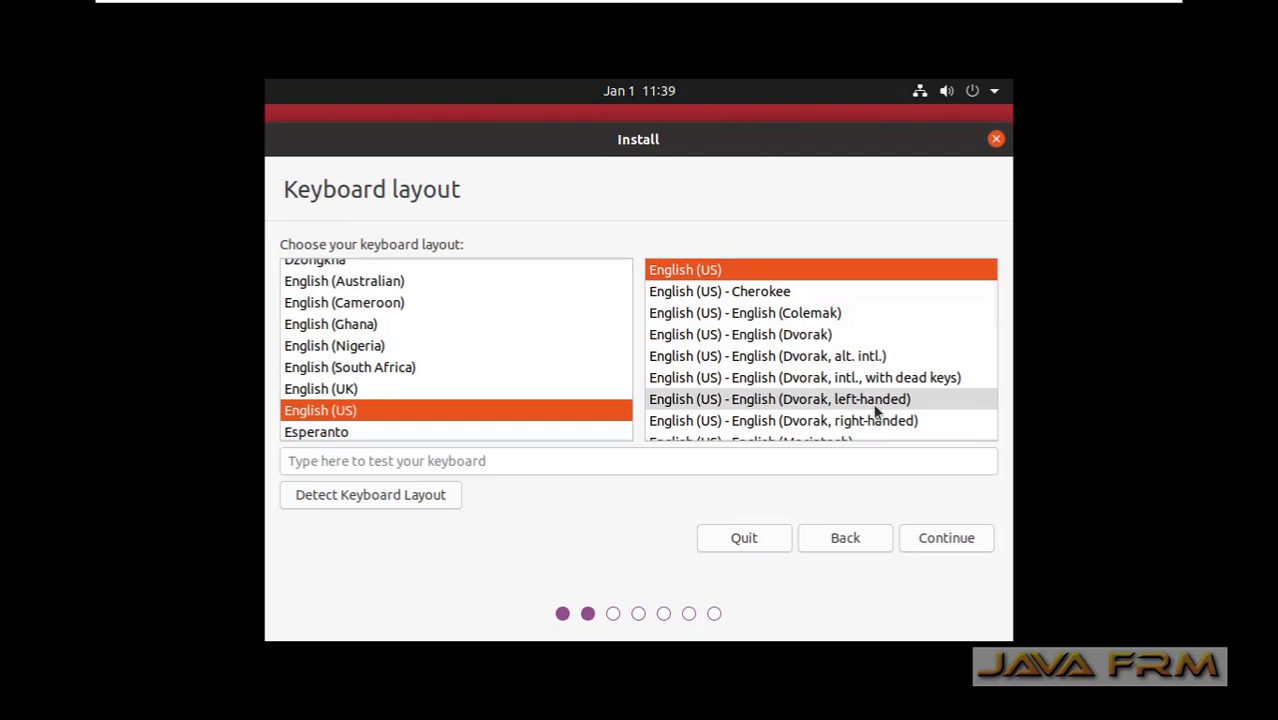
left_click(947, 538)
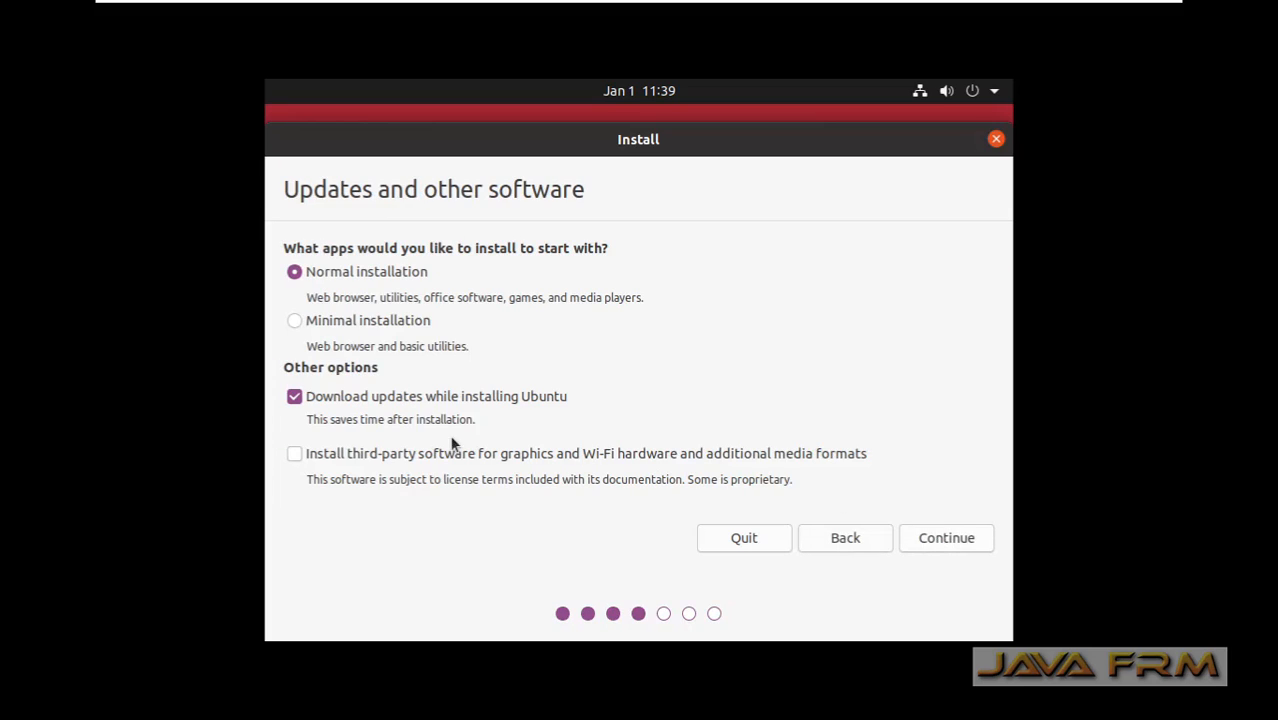
left_click(288, 397)
left_click(930, 550)
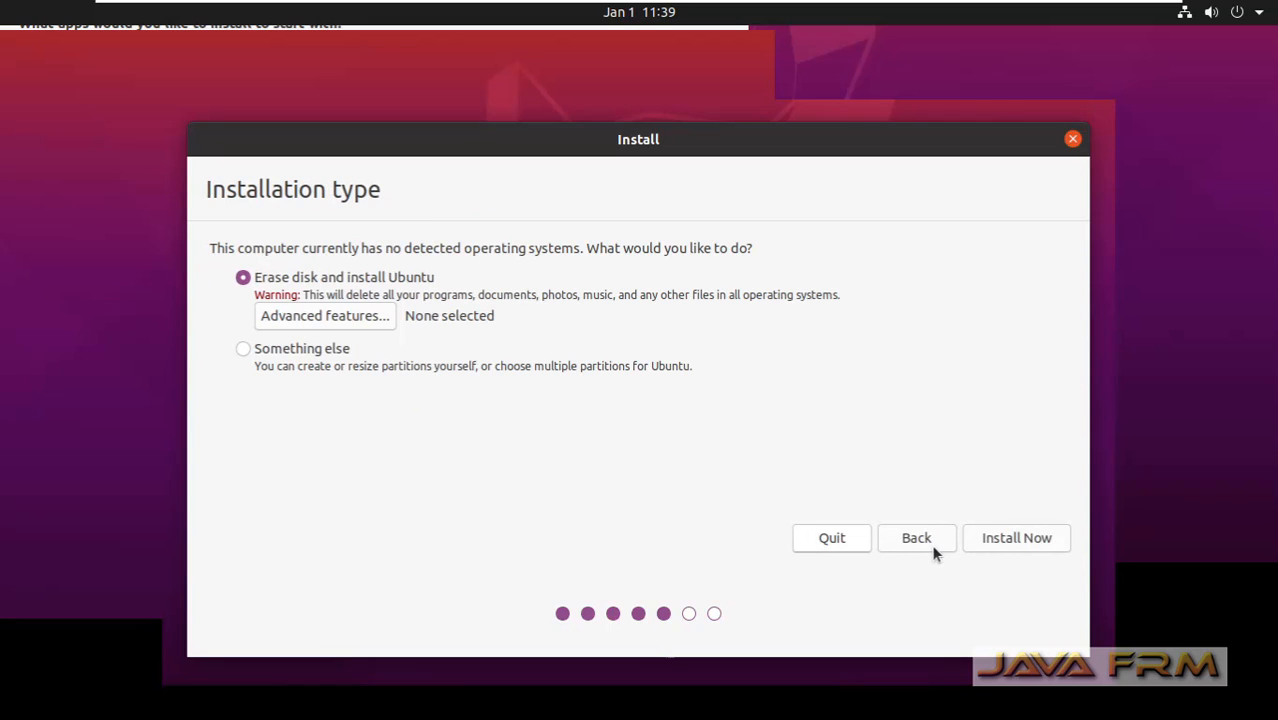
Erase the disk to install Ubuntu and confirm writing the partition changes.
left_click(998, 534)
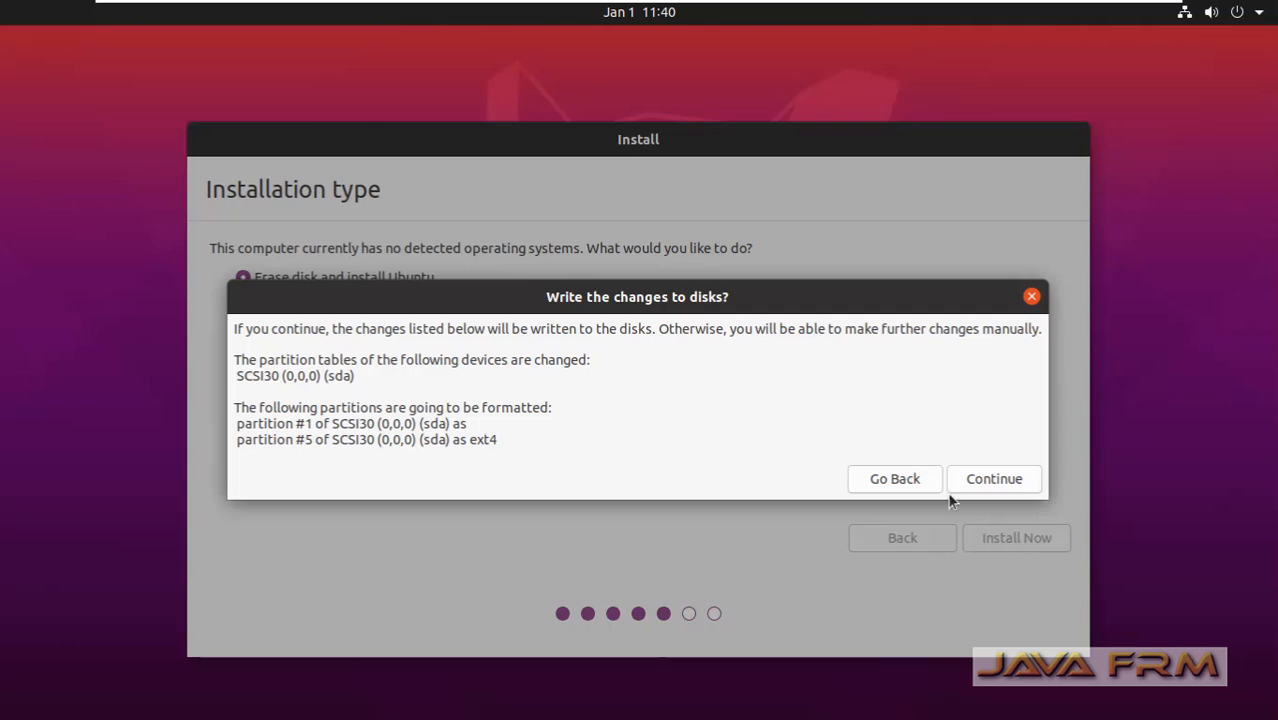
left_click(968, 481)
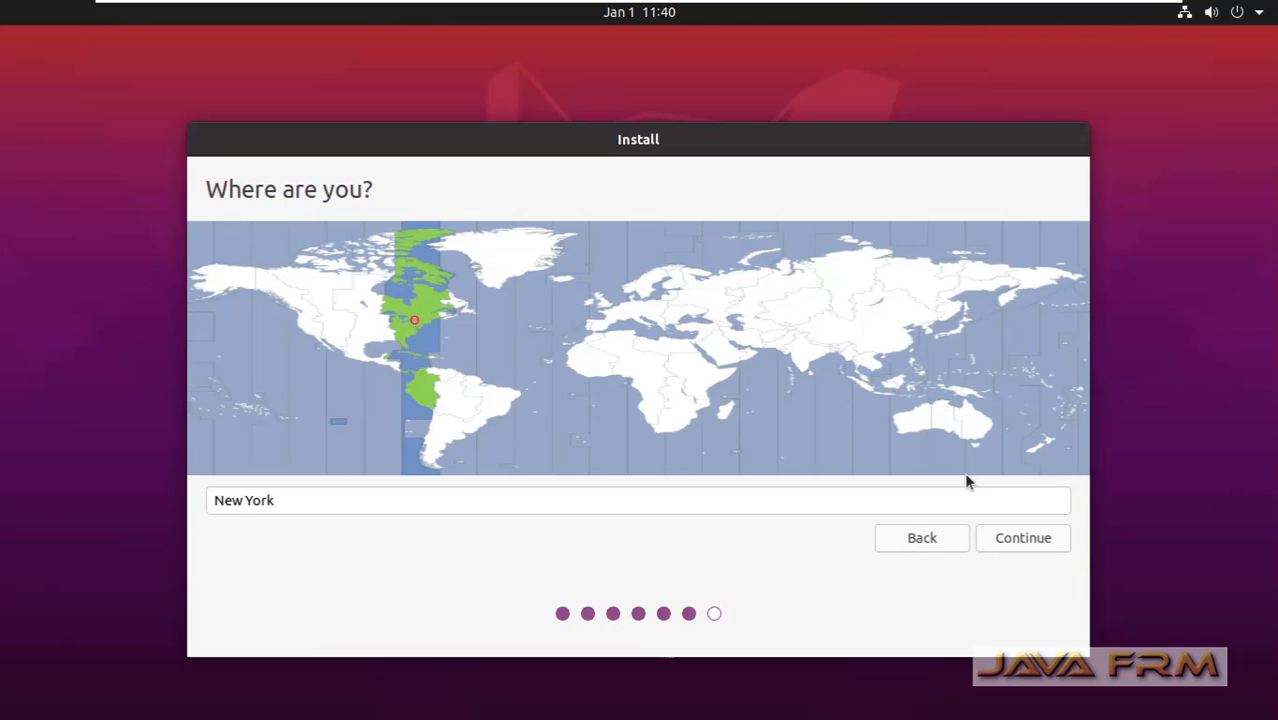
Choose the Kolkata timezone, then enter the user's name and computer name ubuntu2004.
left_click(804, 358)
left_click(987, 539)
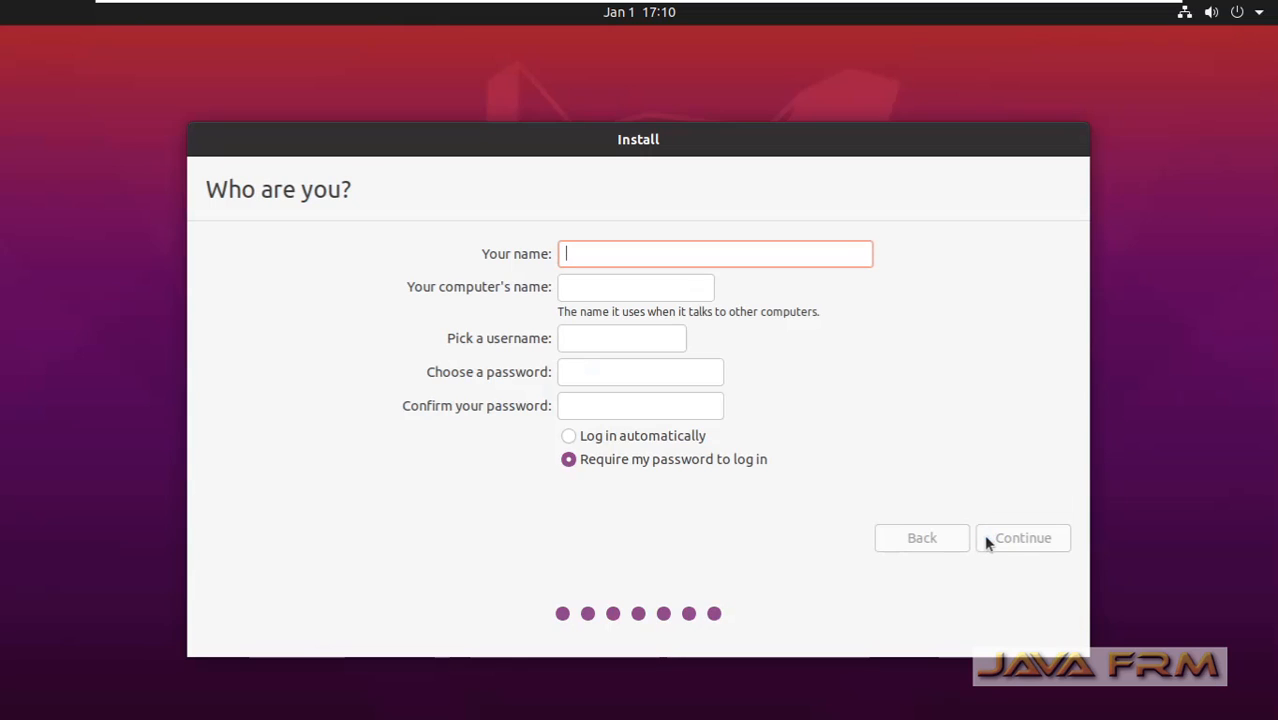
type("rama")
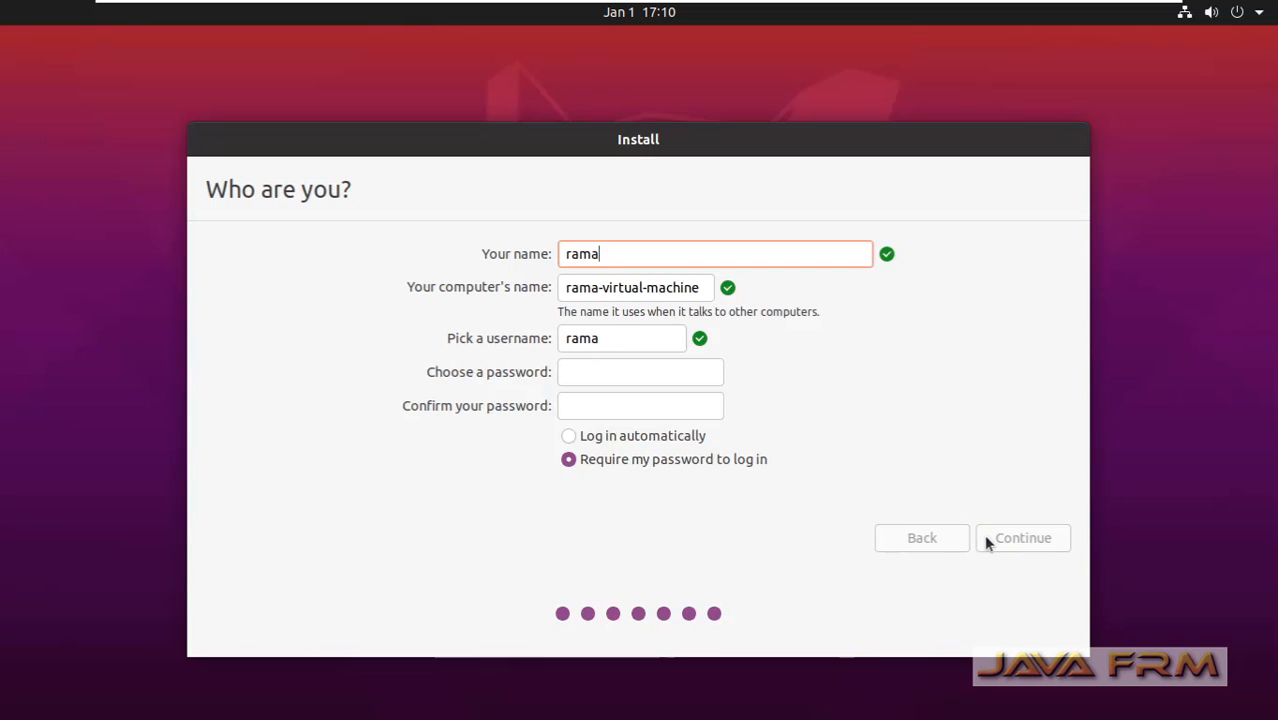
type("nathan")
key("Tab")
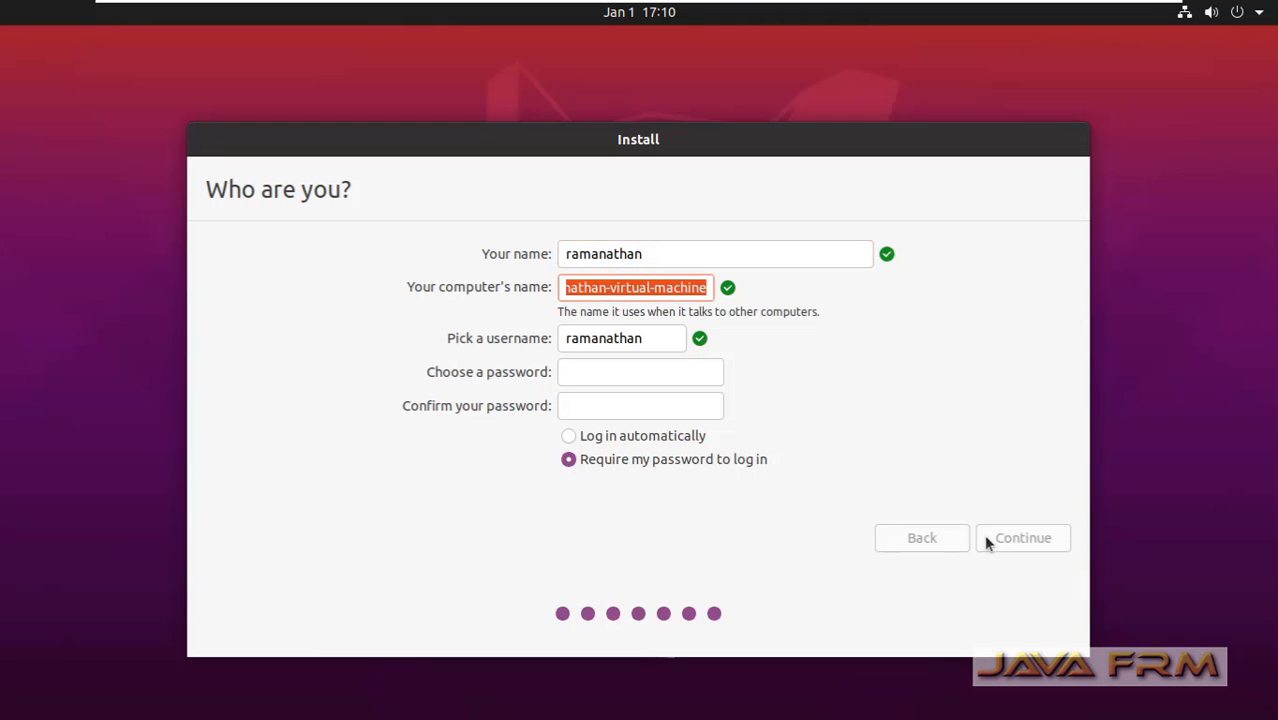
type("ubuntu")
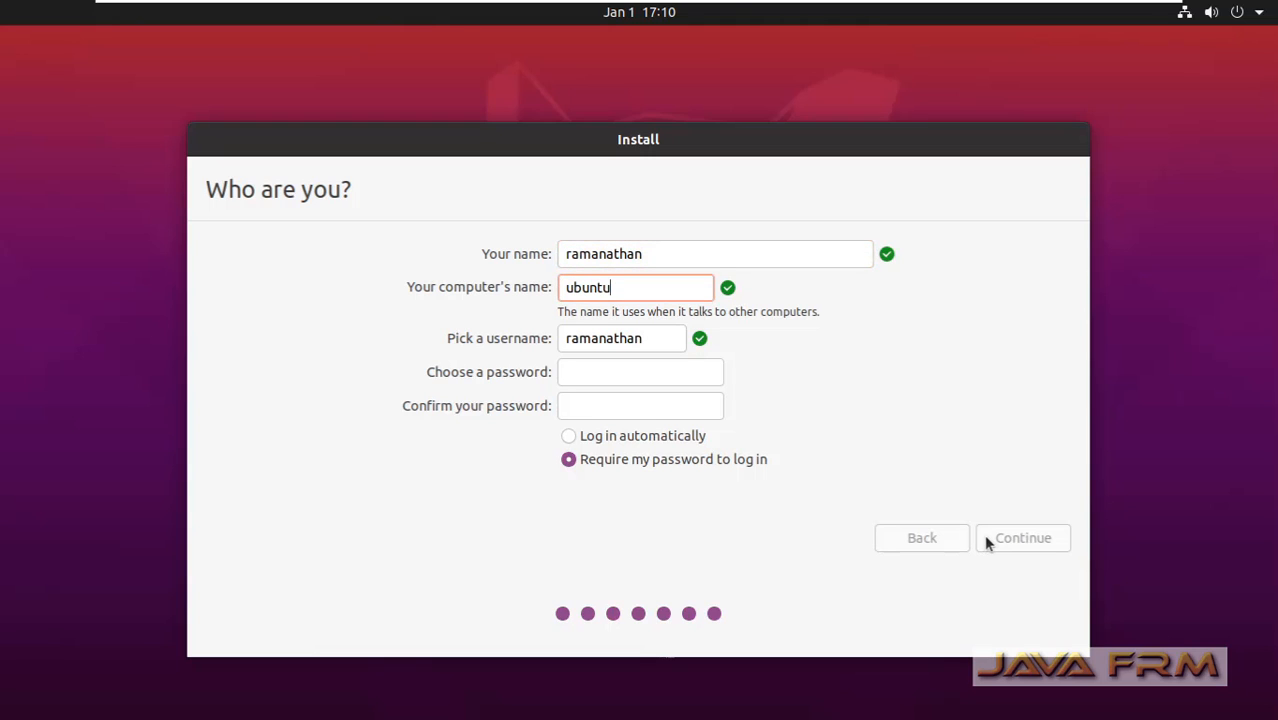
type("2004")
Enter and confirm the account password, and start the installation.
left_click(615, 378)
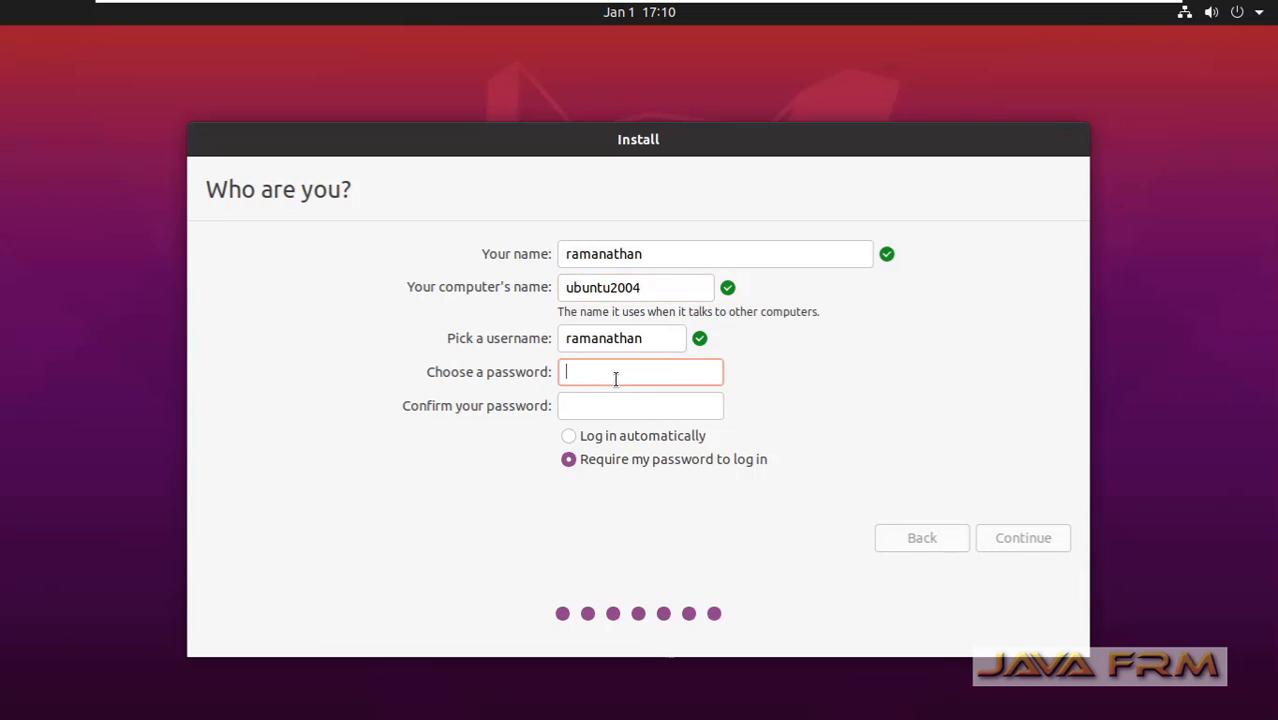
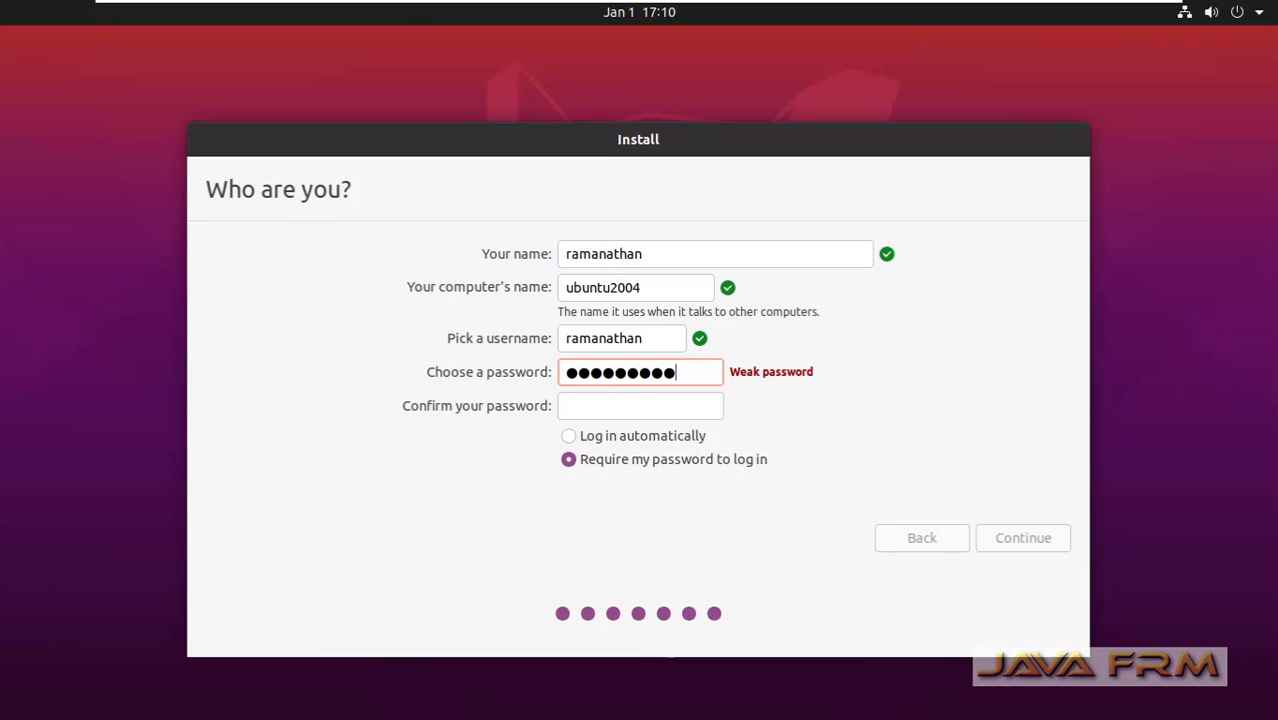
key("Tab")
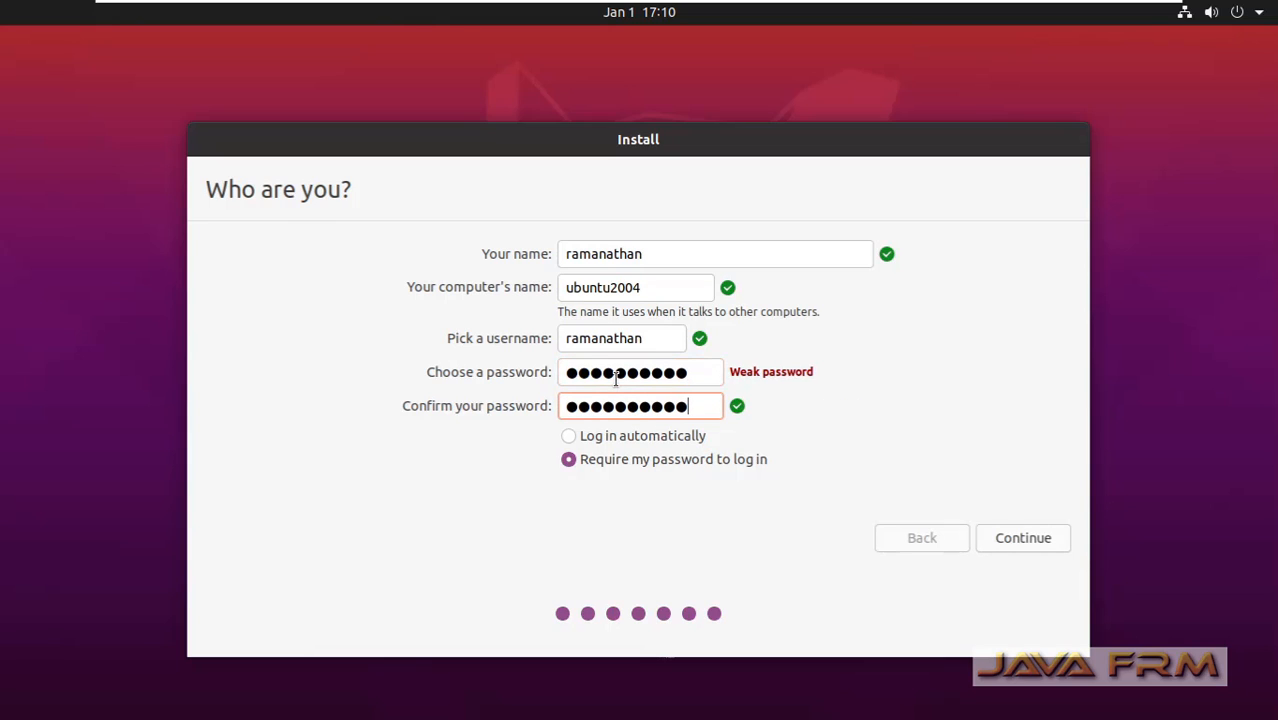
left_click(1005, 538)
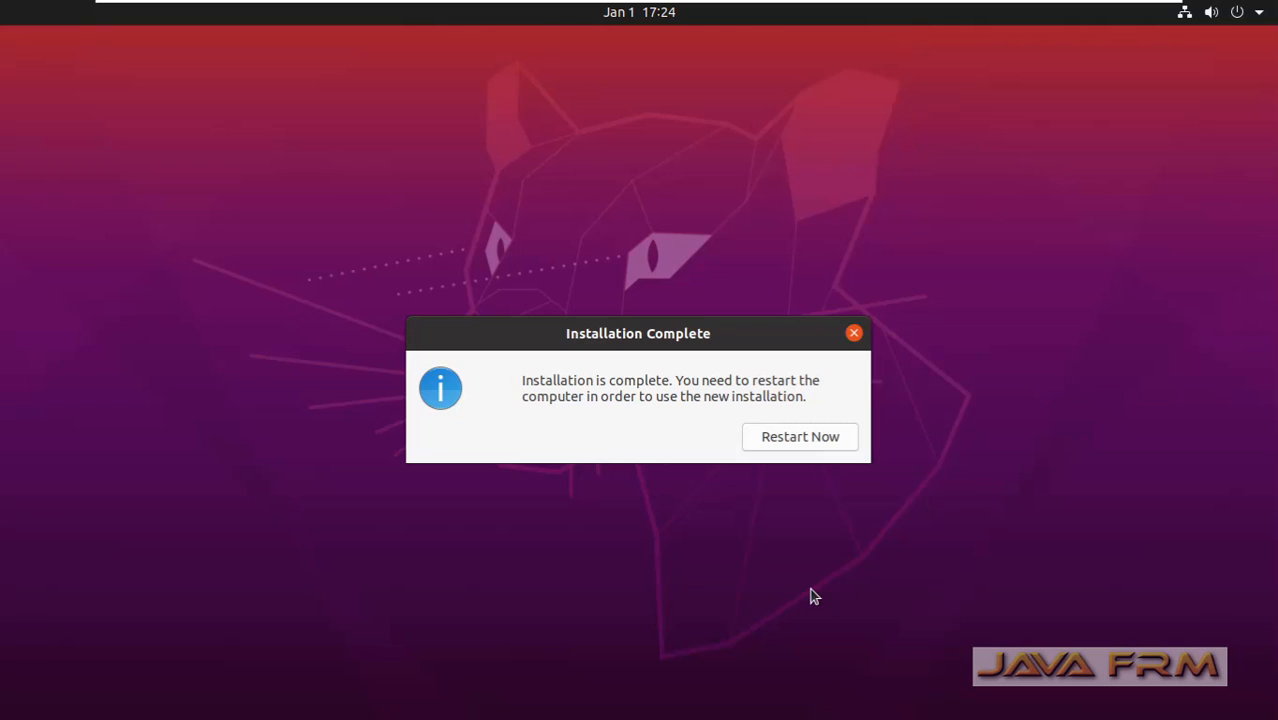
Restart the VM after installation and confirm the remove-installation-medium prompt.
left_click(808, 446)
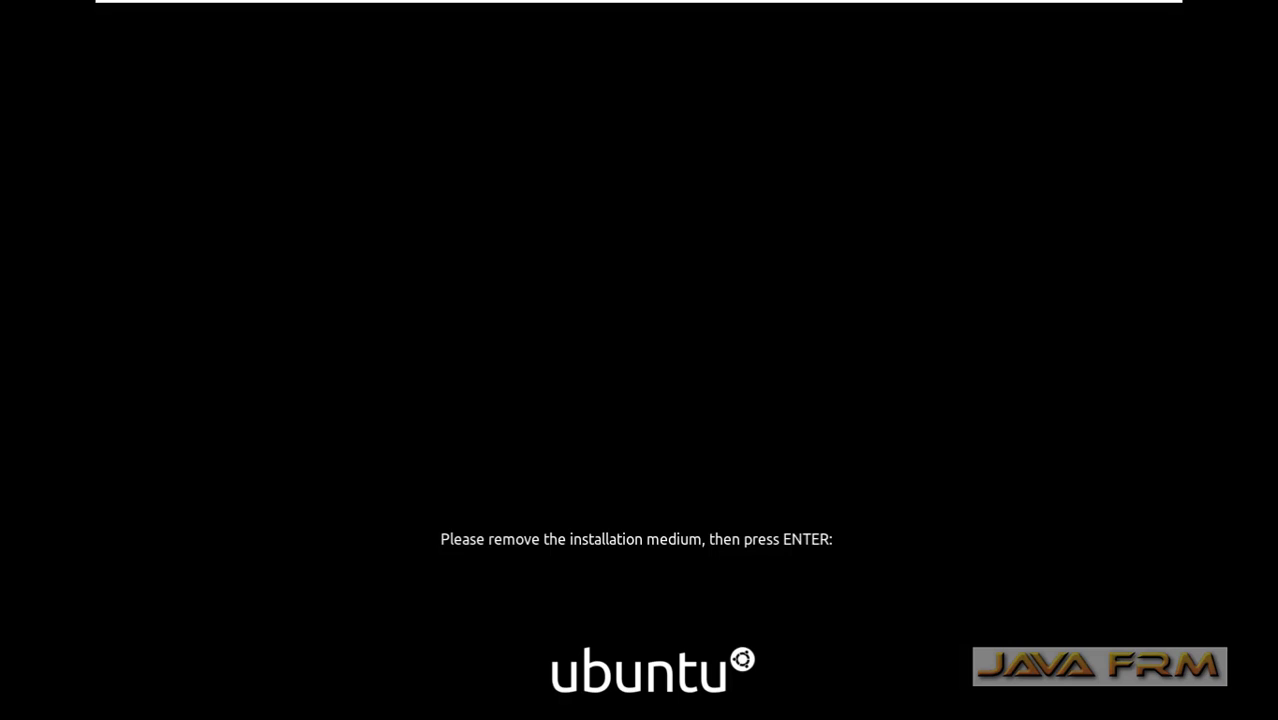
key("Return")
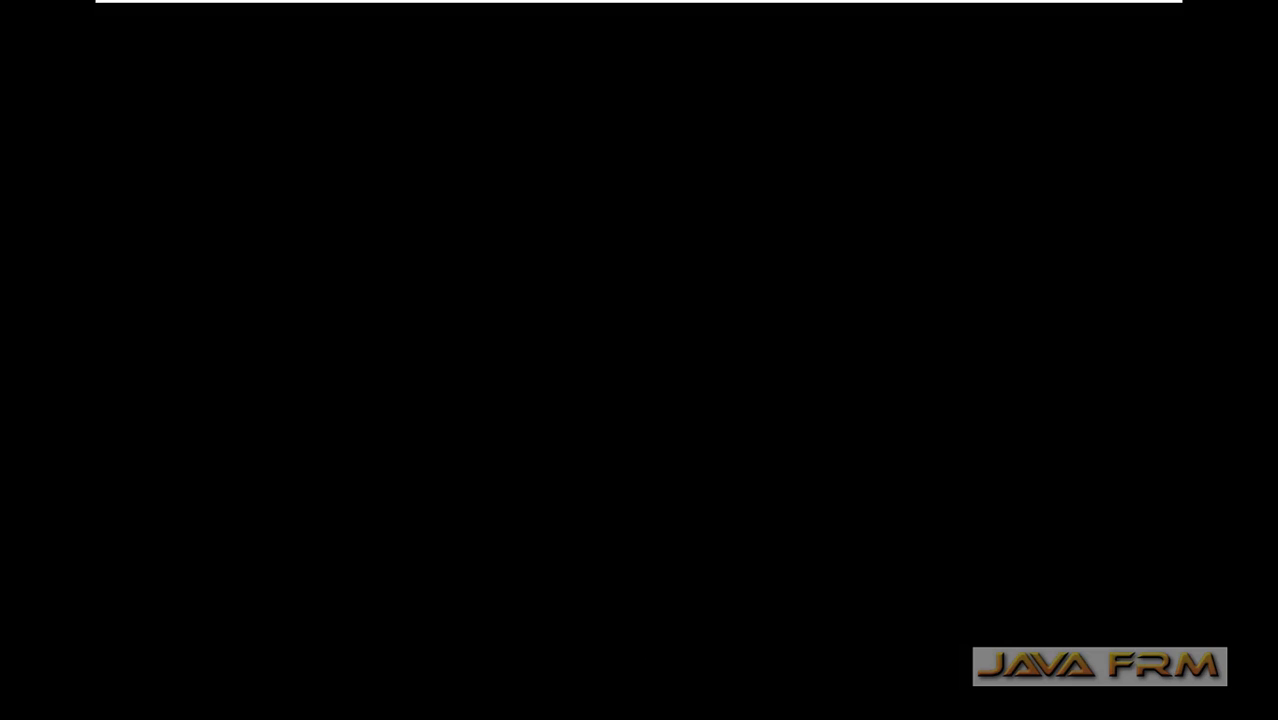